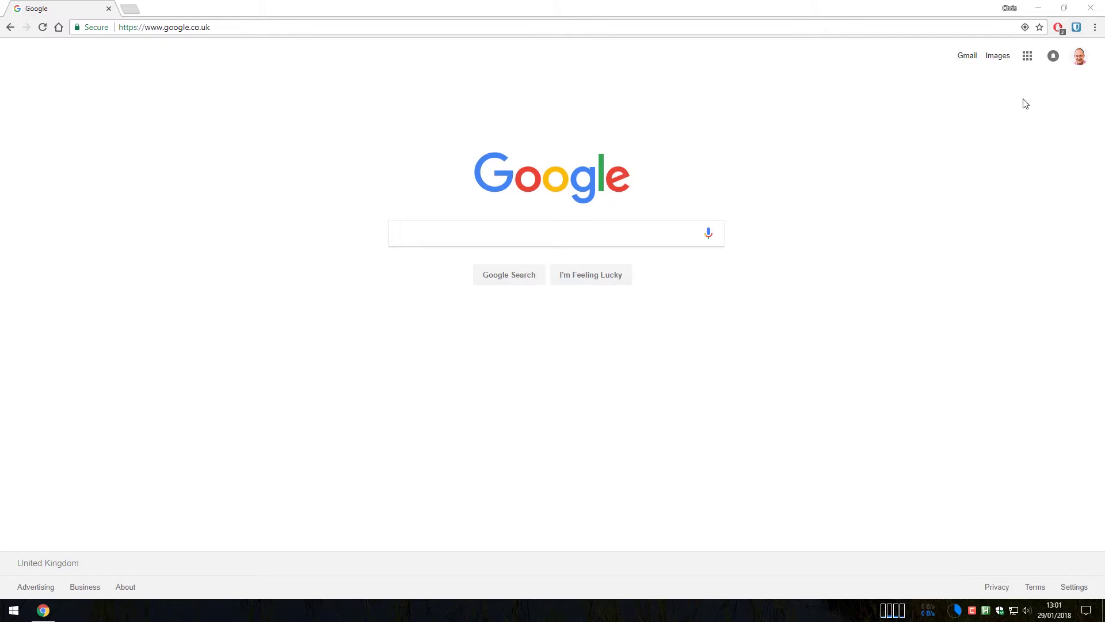
- Open Google Drive from the Google apps grid
left_click(1029, 63)
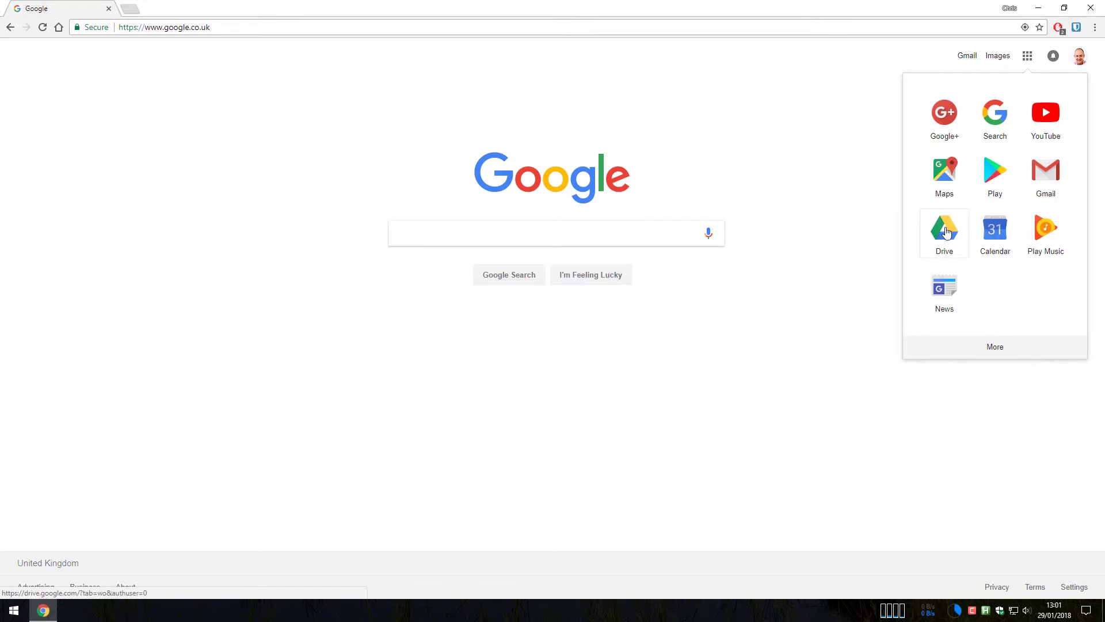
left_click(841, 270)
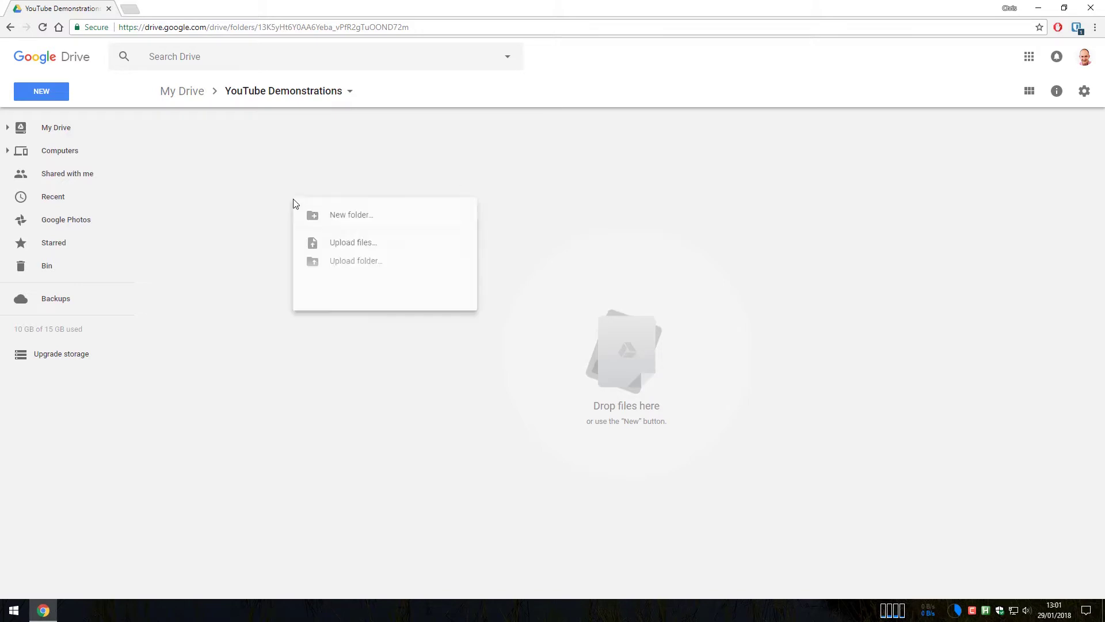
- Create a new blank Google Sheets spreadsheet from Drive's NEW menu
right_click(293, 202)
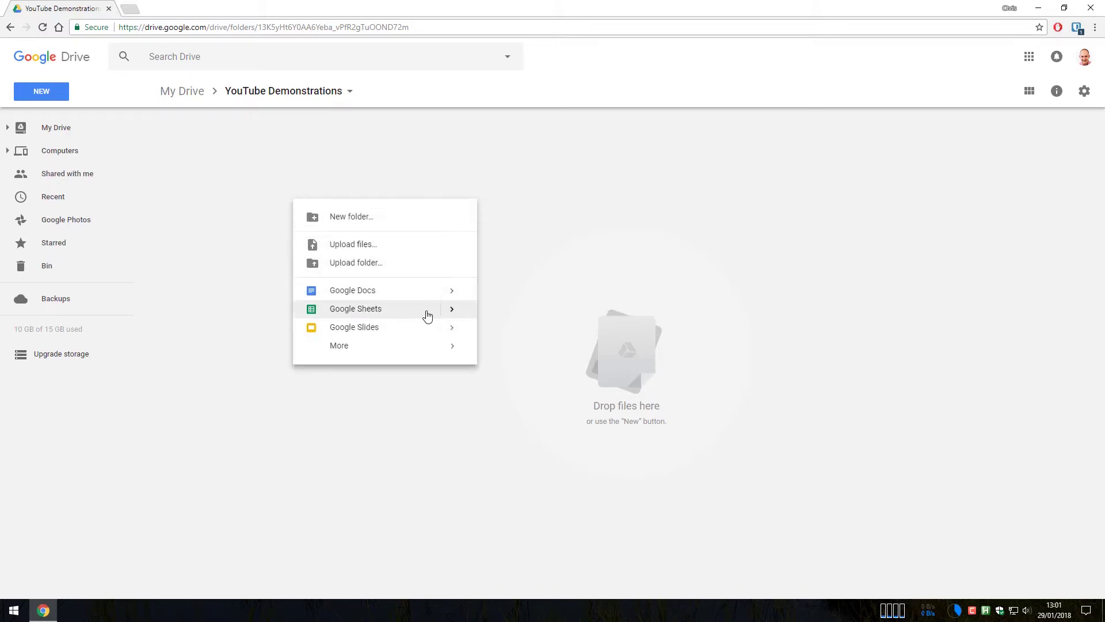
mouse_move(454, 312)
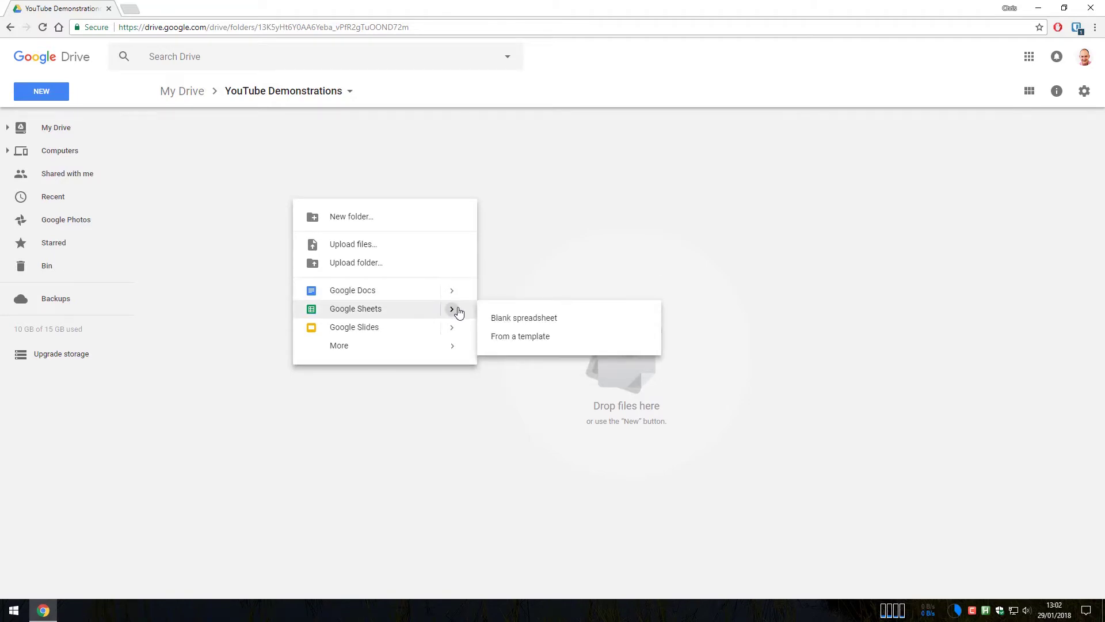
left_click(205, 210)
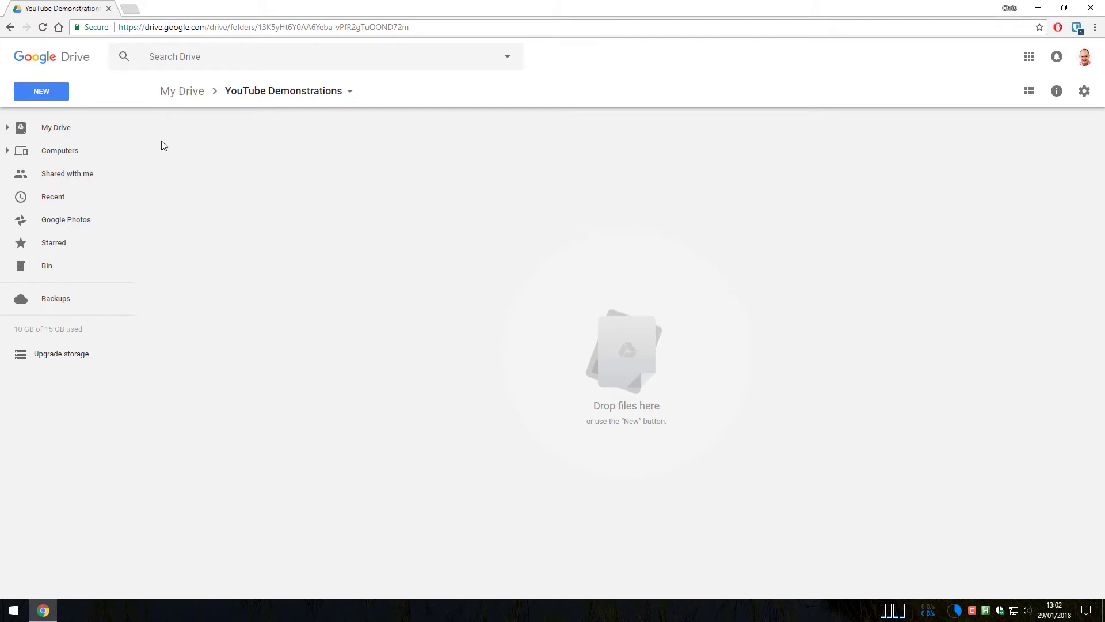
left_click(50, 96)
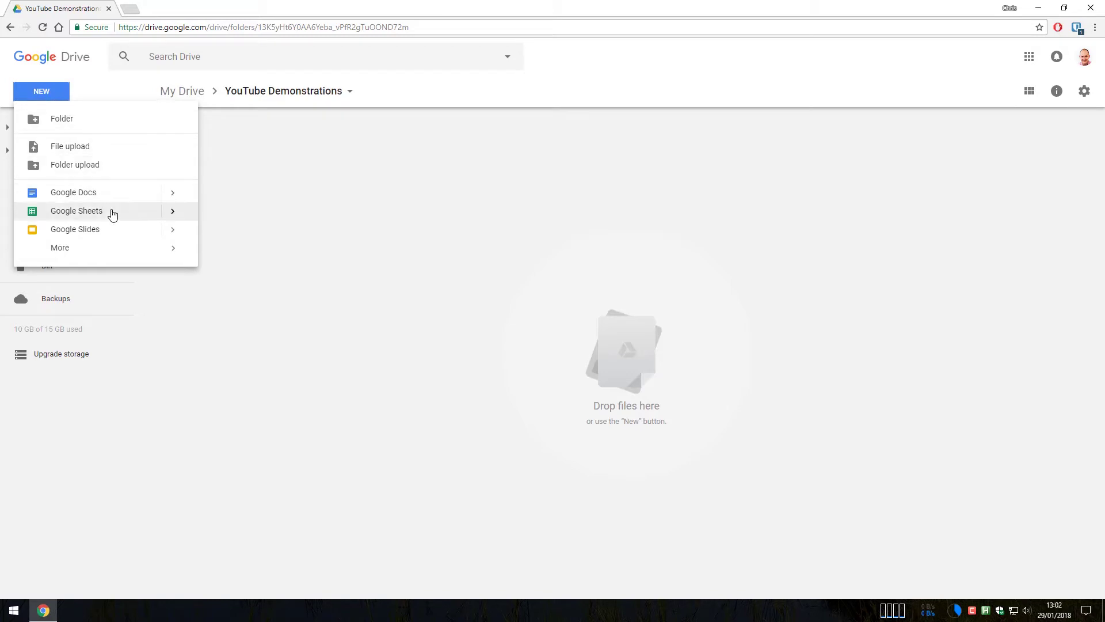
mouse_move(171, 216)
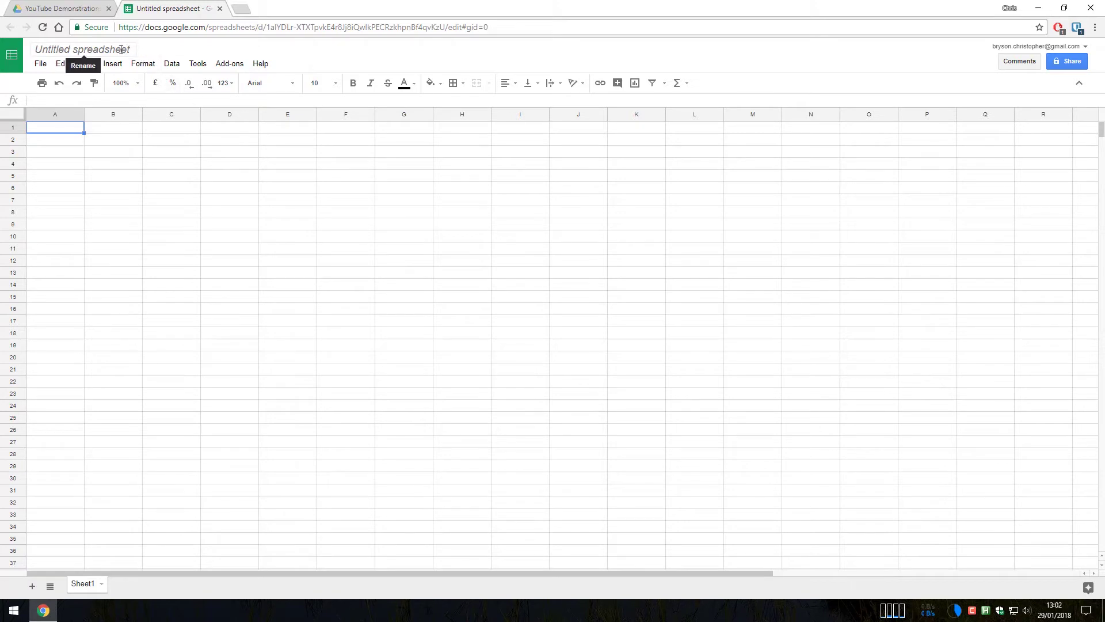
- Rename the untitled spreadsheet to 'Sales Team'
left_click(121, 49)
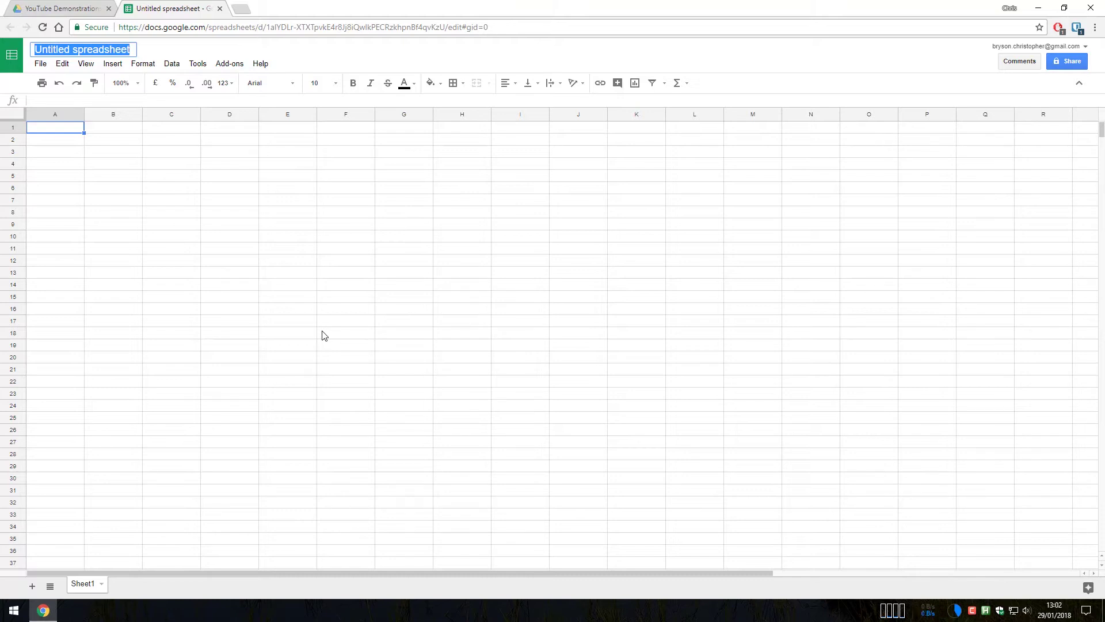
type("Sales Team")
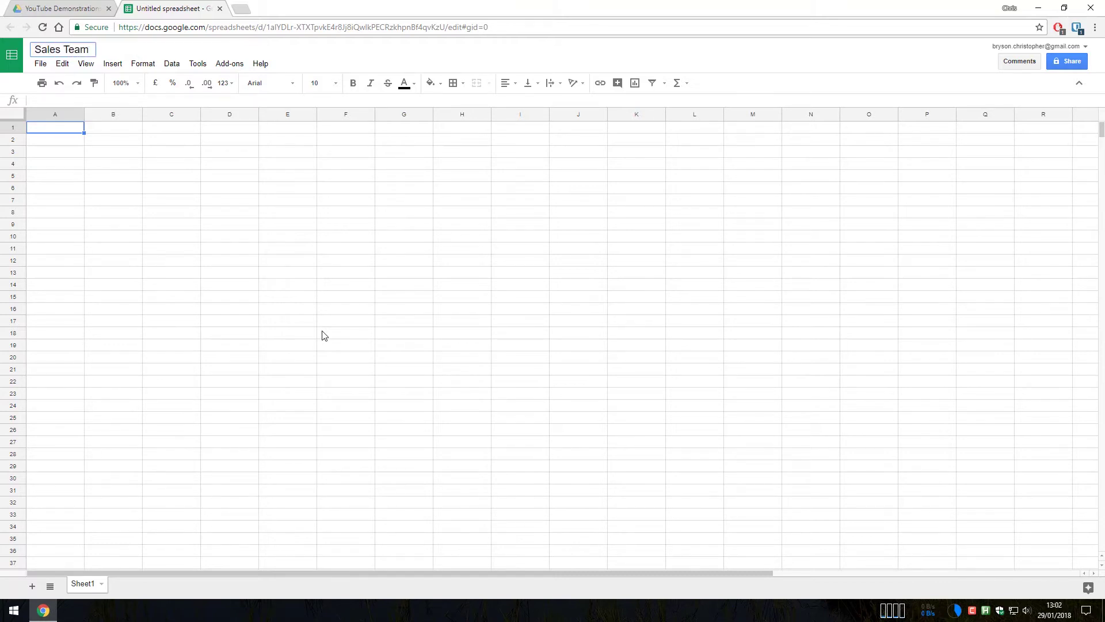
key("Return")
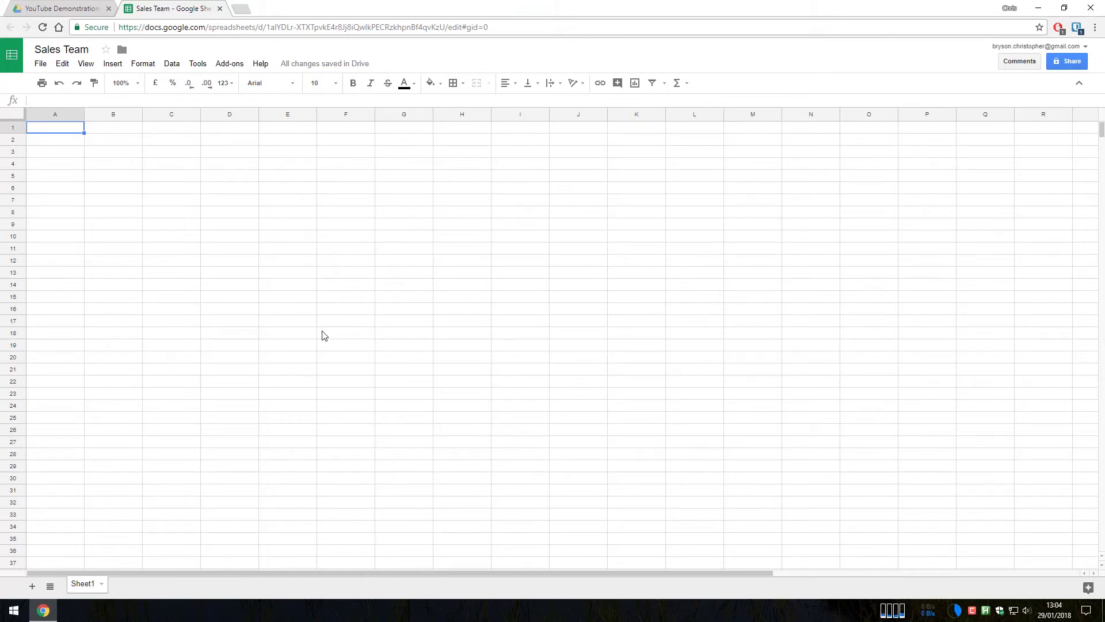
left_click(41, 65)
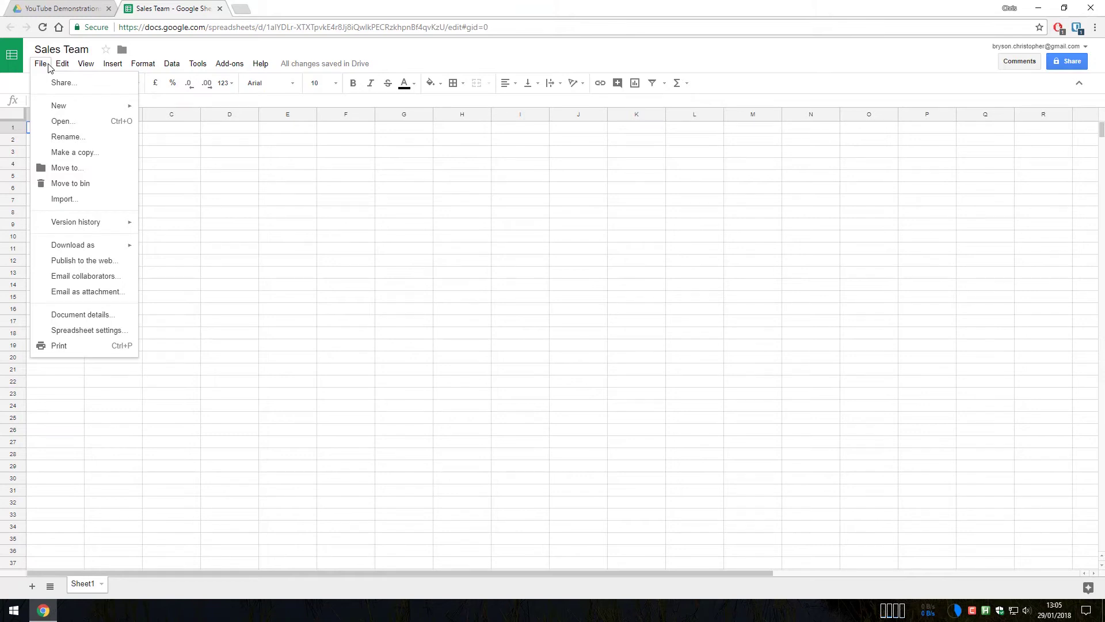
left_click(233, 202)
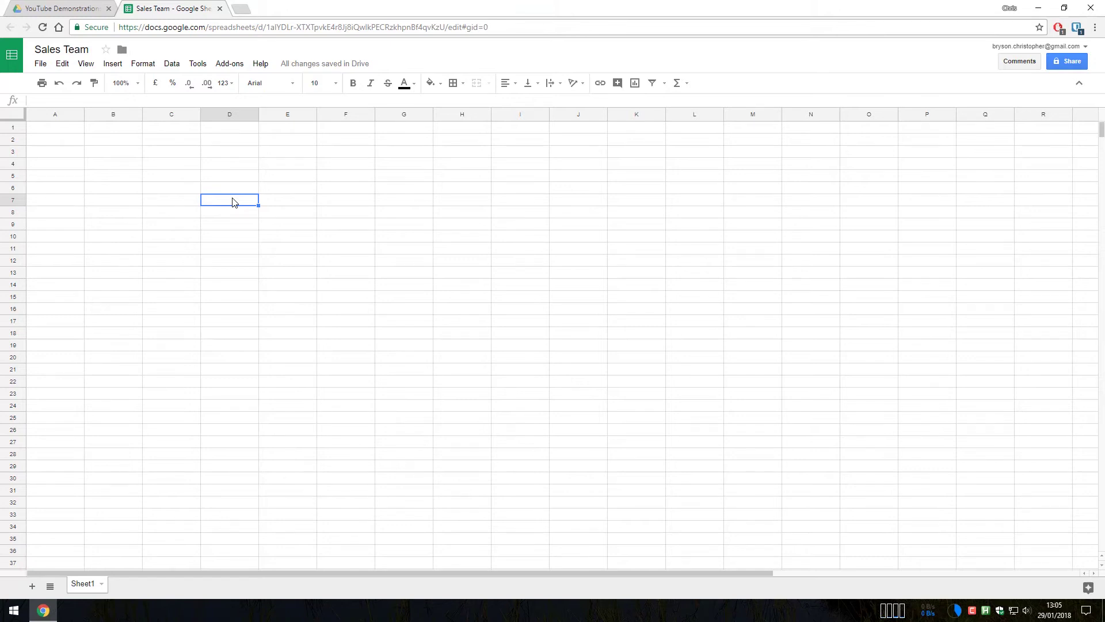
left_click(75, 8)
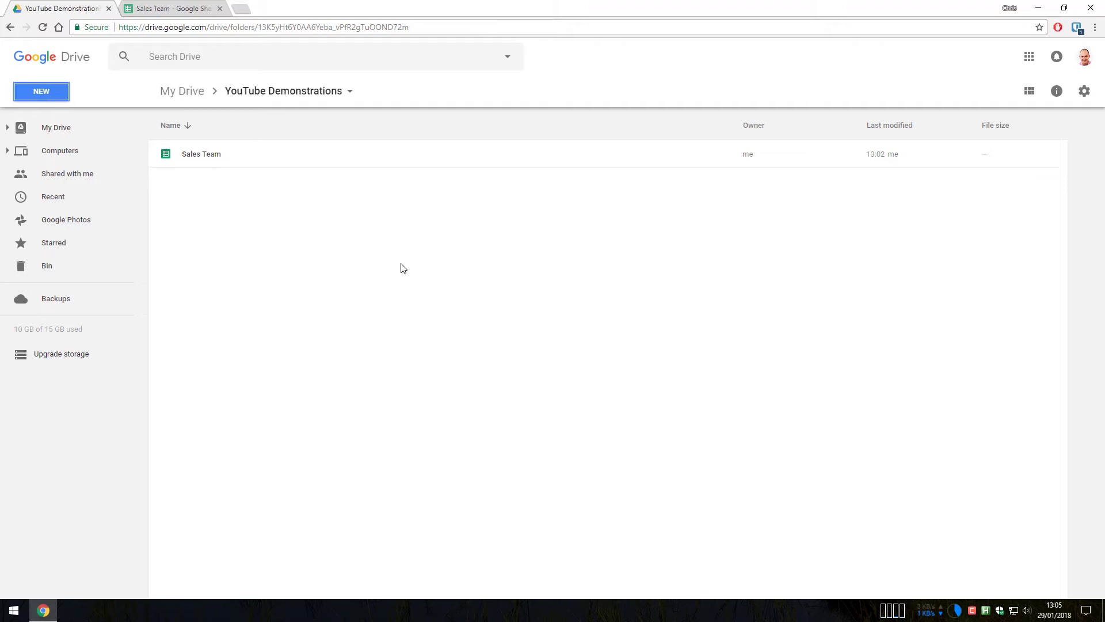
left_click(197, 6)
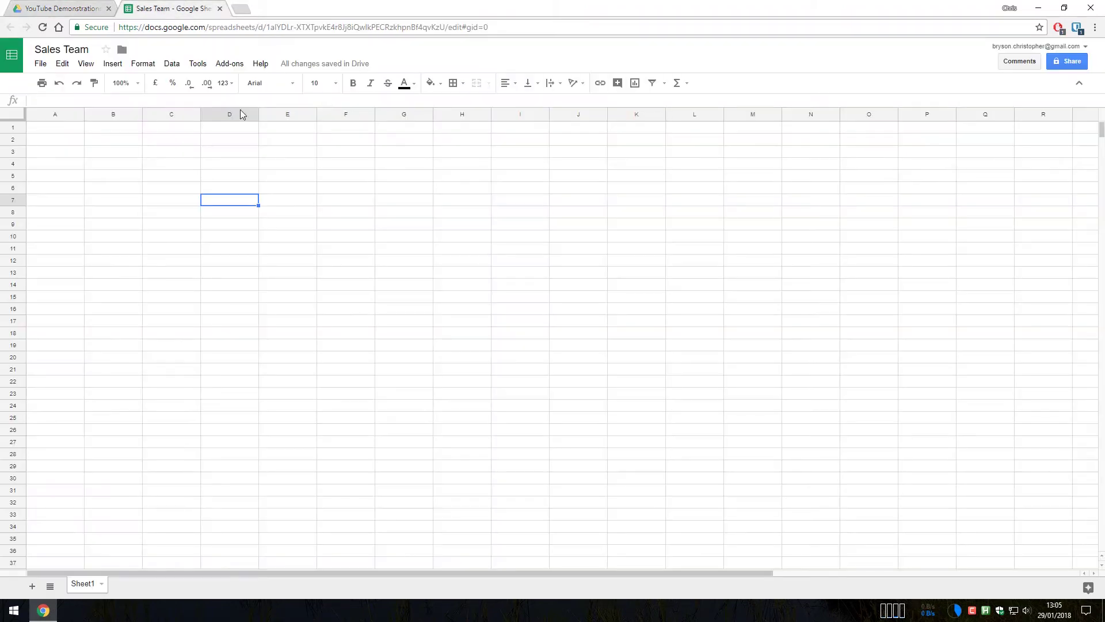
left_click(64, 128)
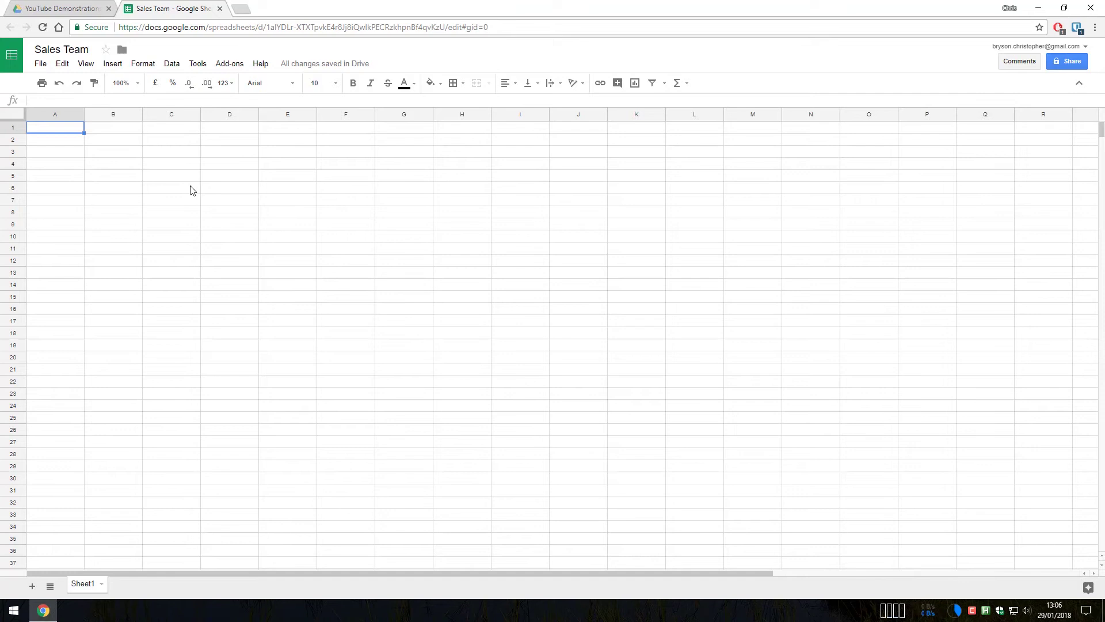
left_click_drag(65, 130, 386, 315)
left_click(63, 130)
left_click(101, 585)
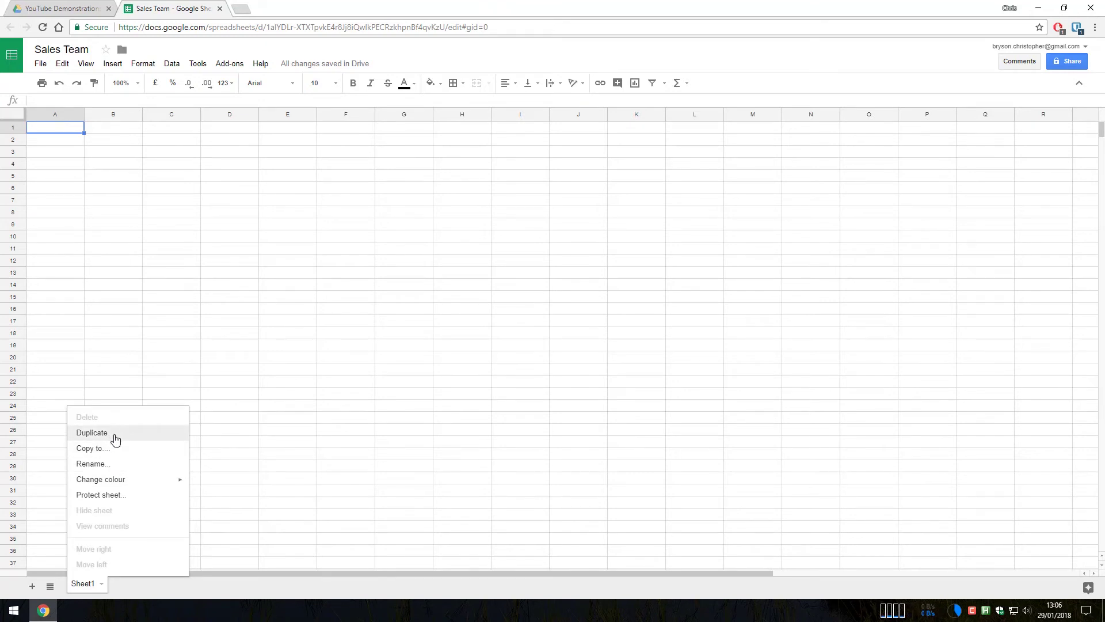
left_click(306, 432)
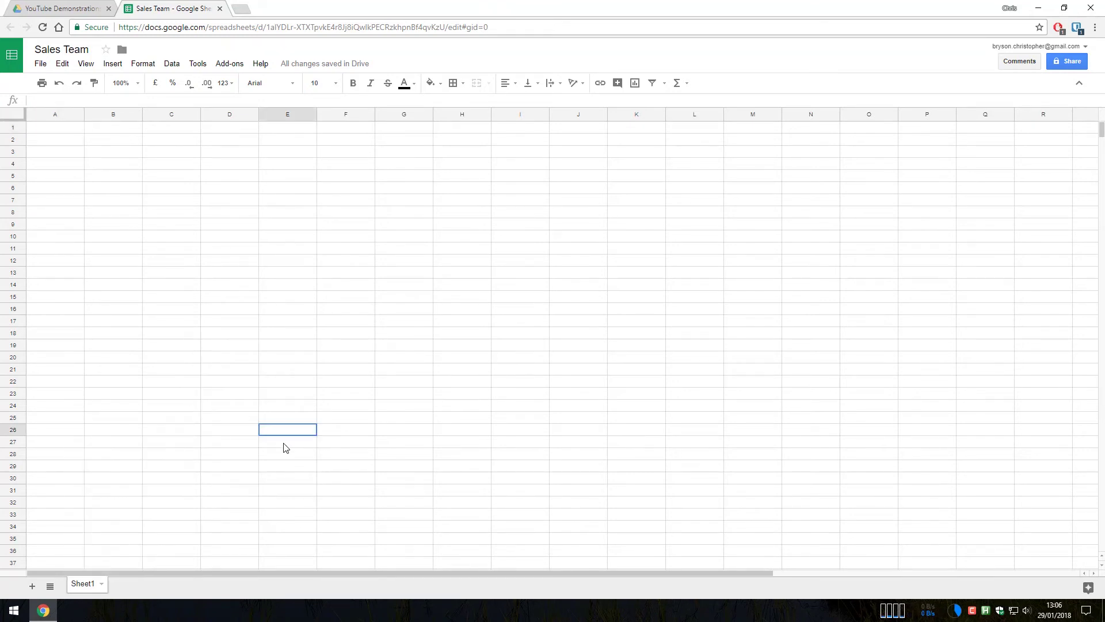
left_click(32, 587)
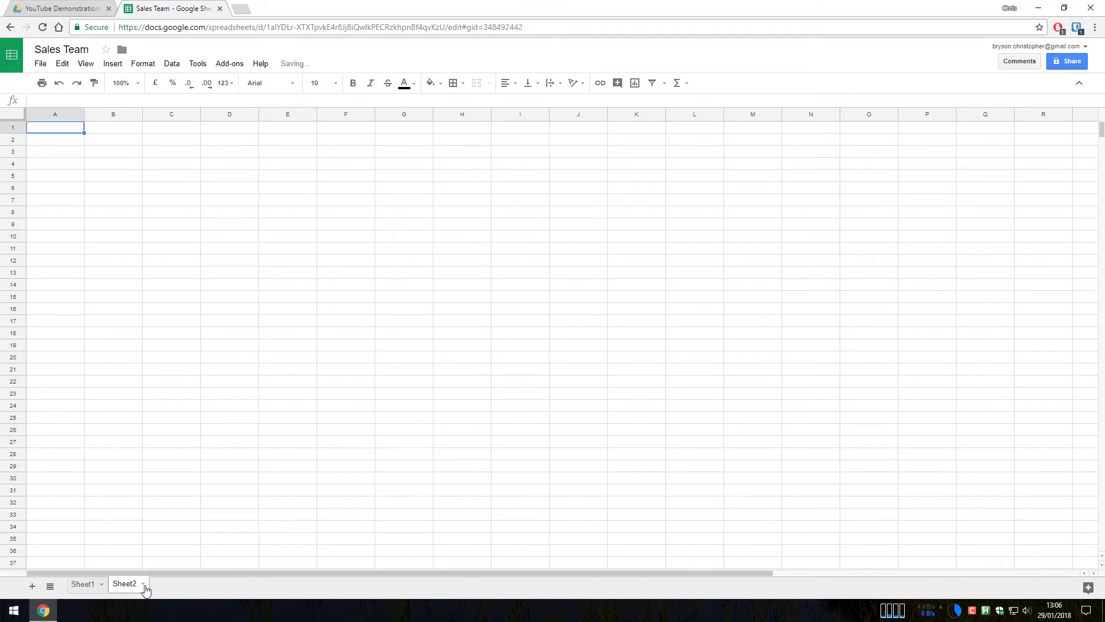
left_click(143, 585)
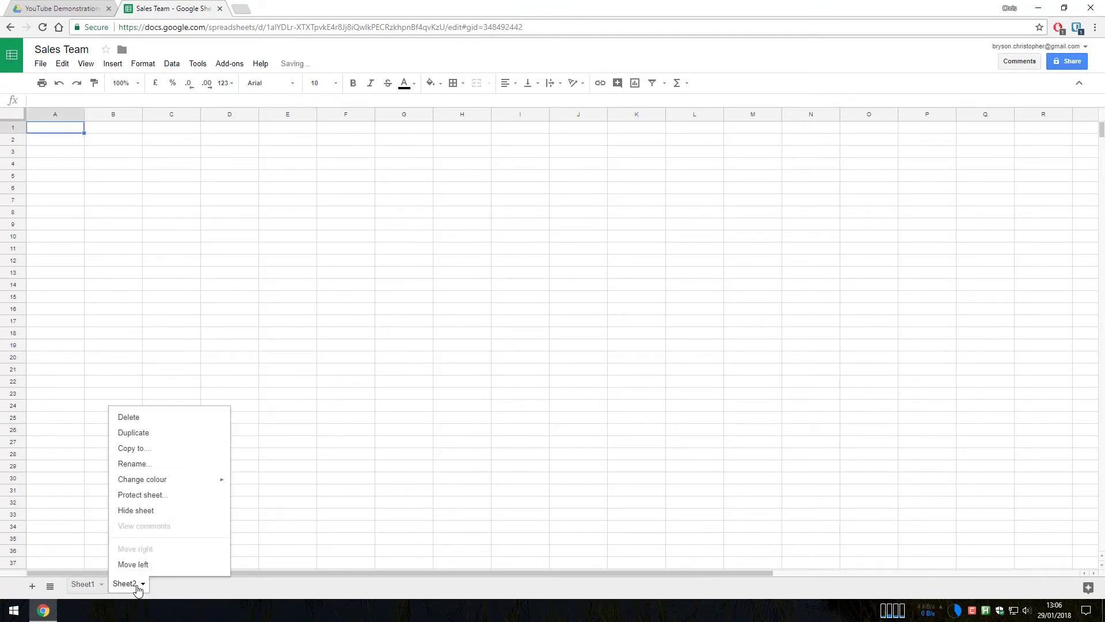
left_click(155, 418)
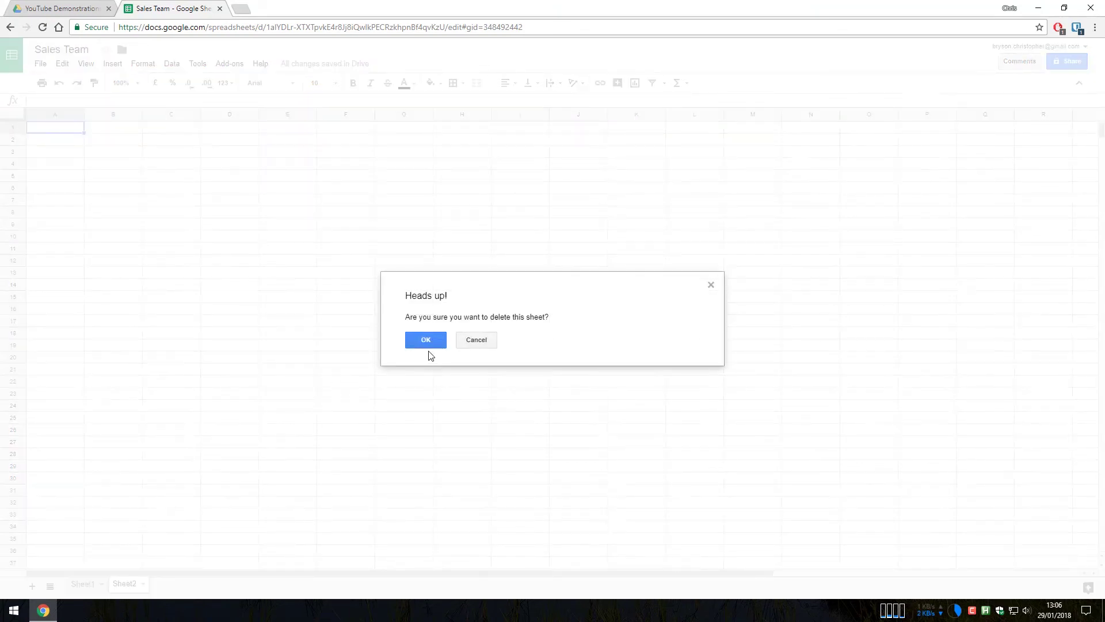
left_click(427, 344)
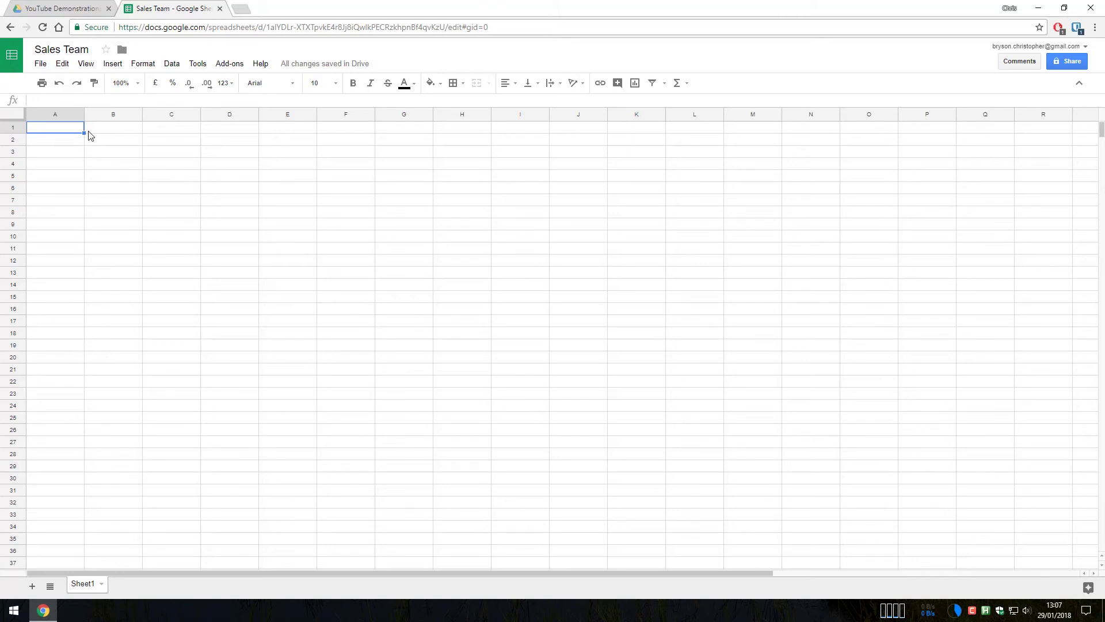
left_click(42, 66)
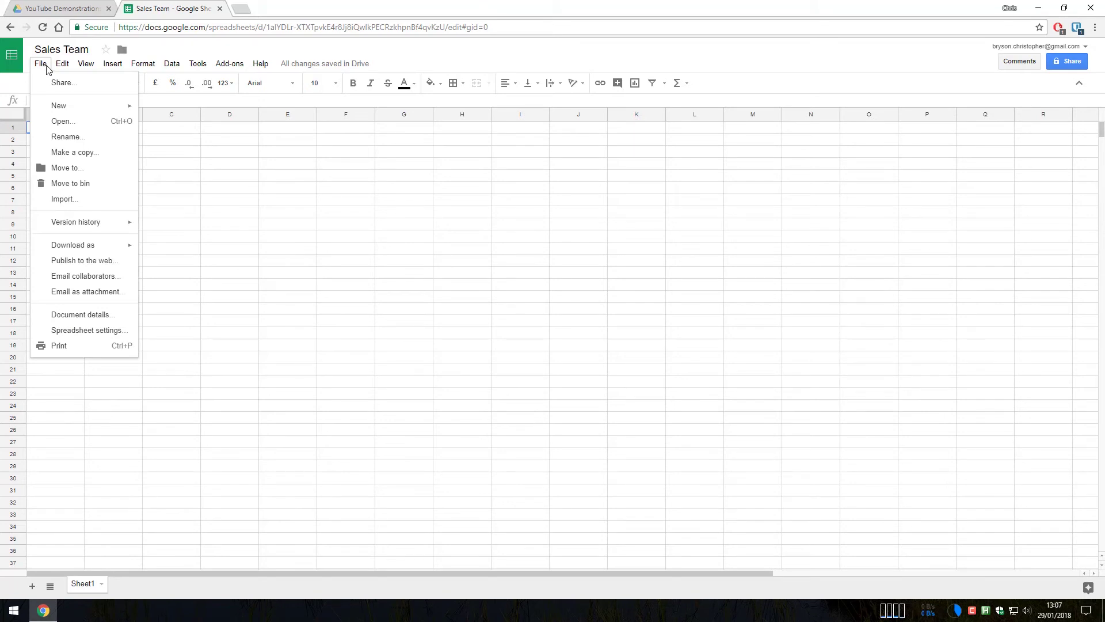
mouse_move(86, 66)
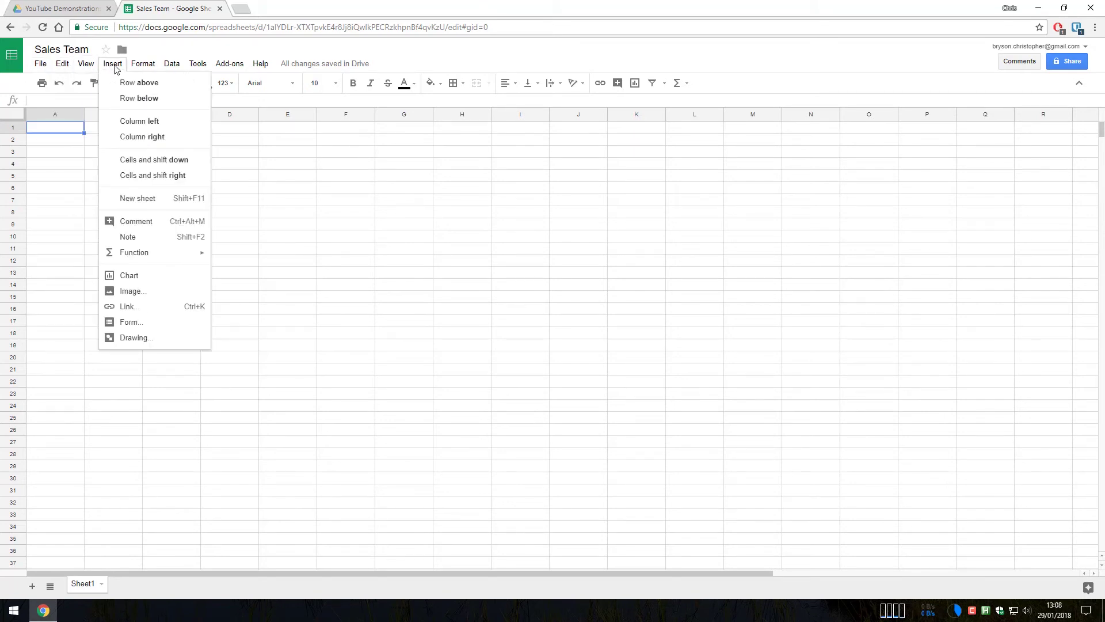
mouse_move(190, 66)
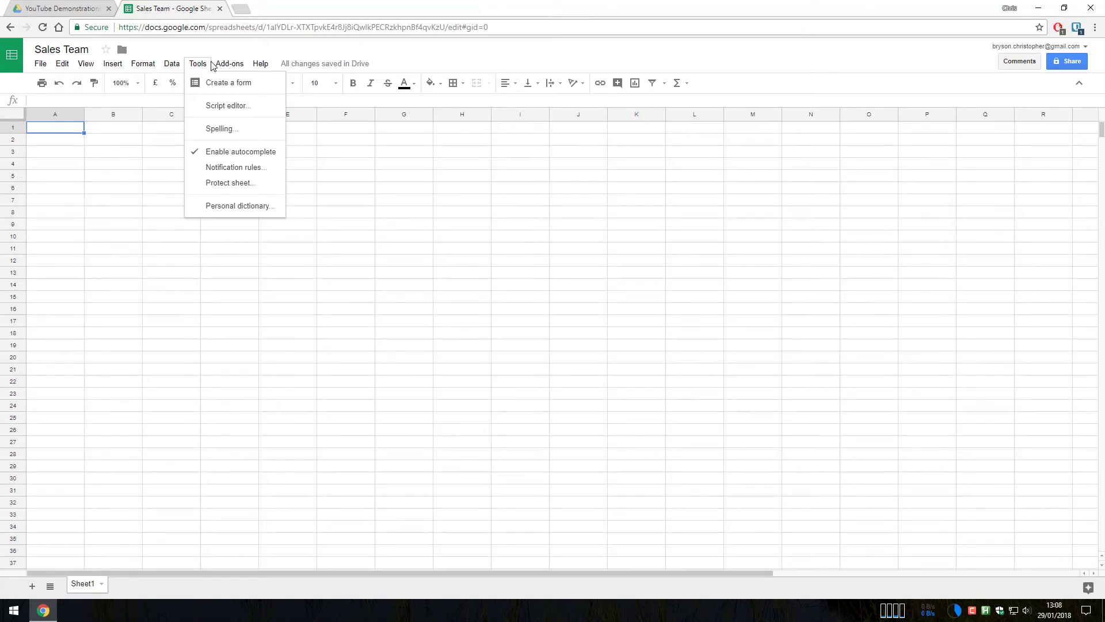
mouse_move(260, 66)
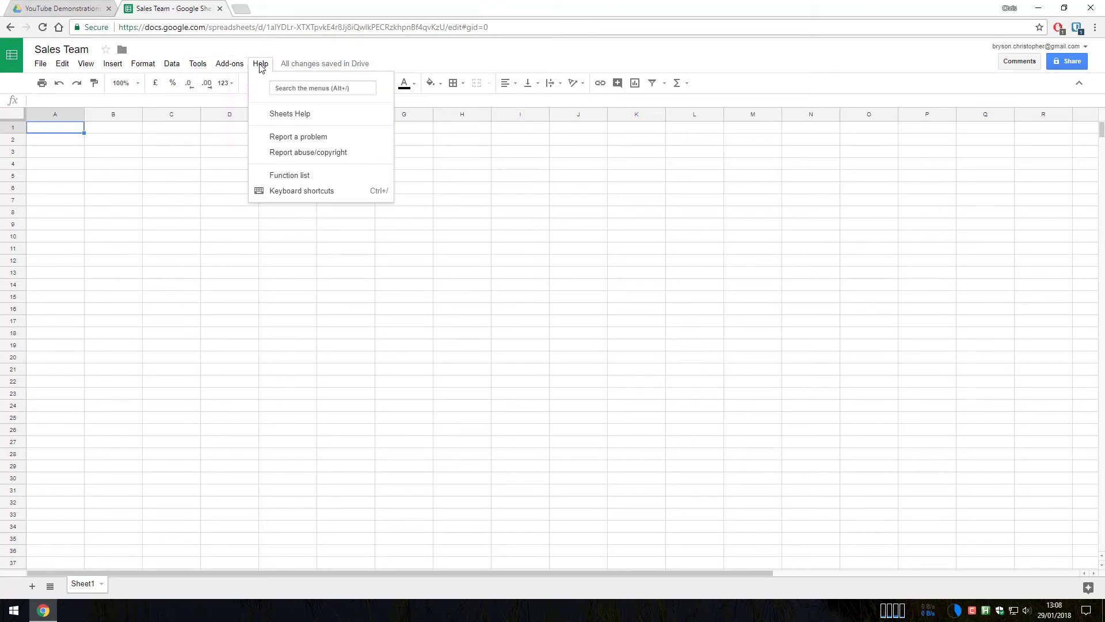
left_click(173, 188)
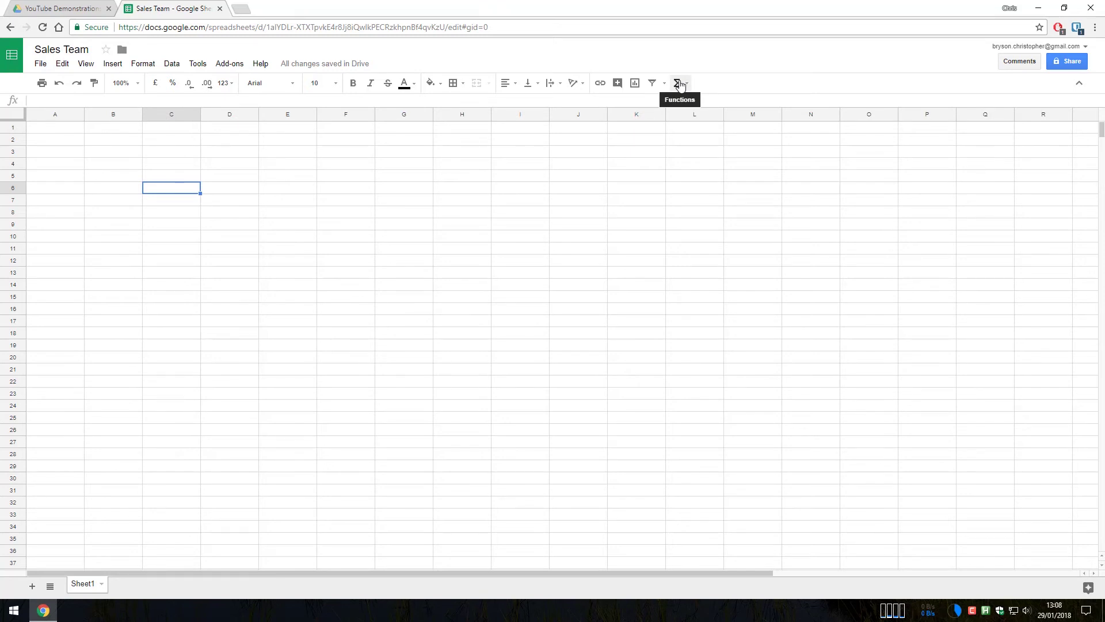
left_click(64, 130)
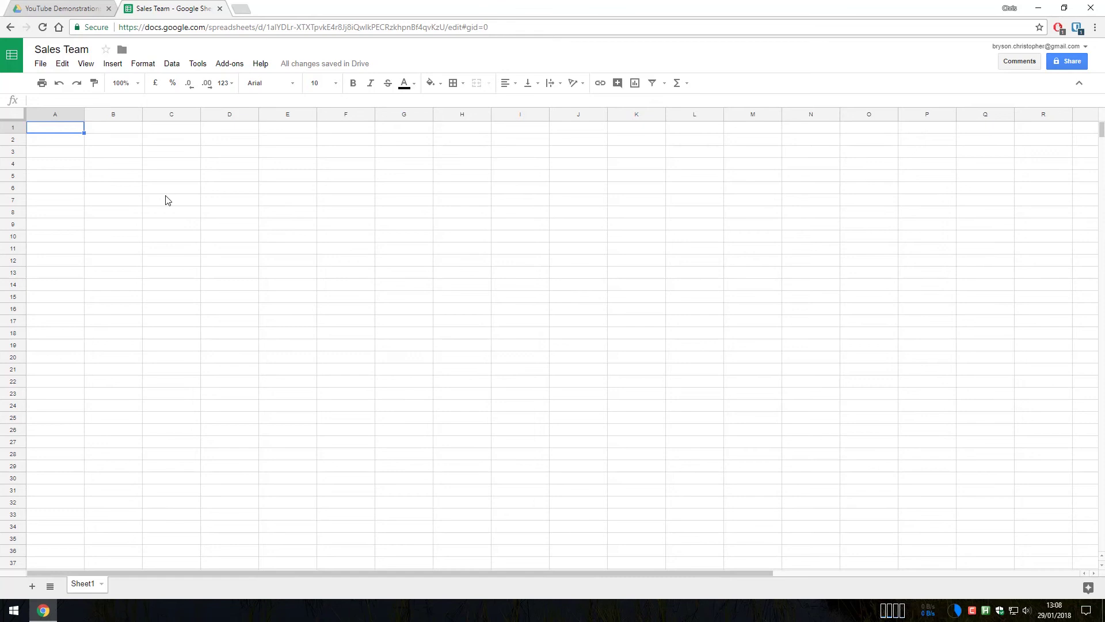
- Enter headers Employee Number, Employee Name, Job Title and Salary across A1:D1
type("Employee N")
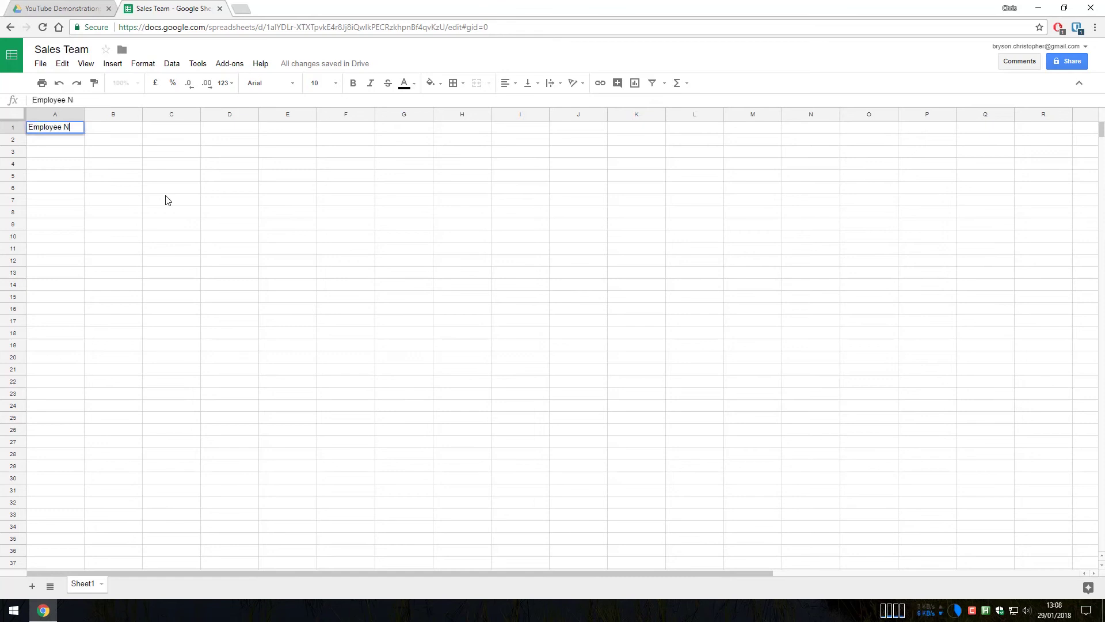
type("umber")
key("Tab")
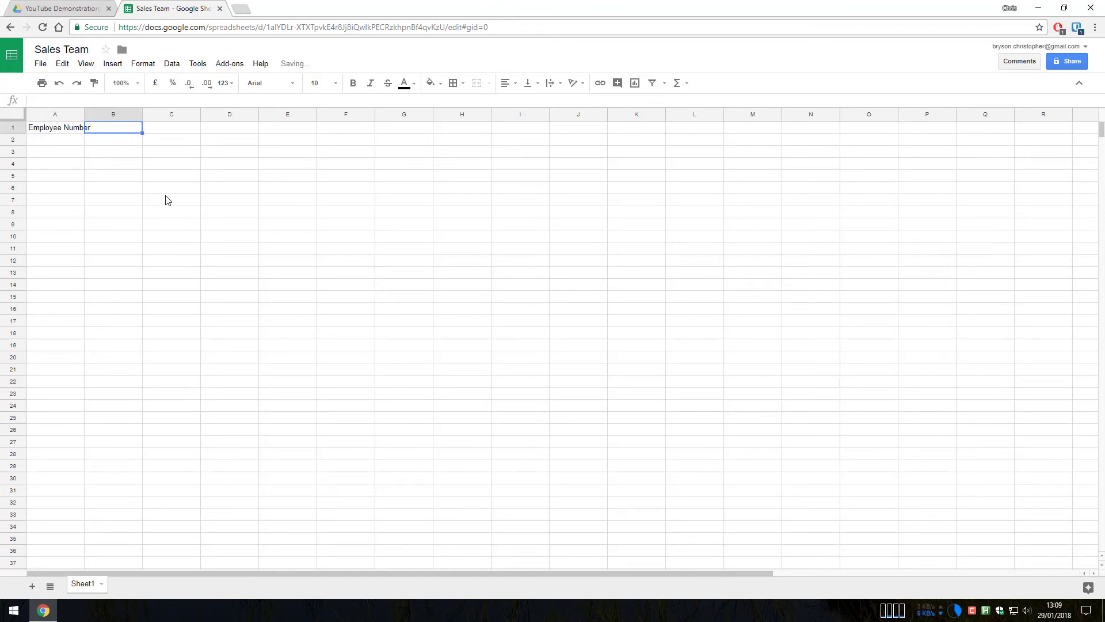
type("Employee Name")
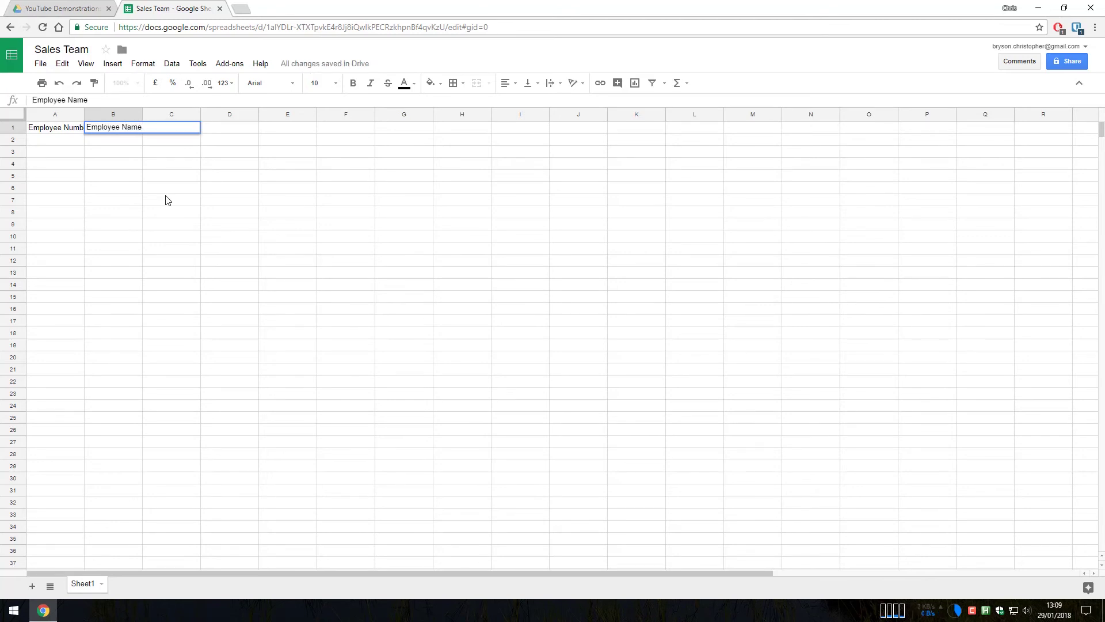
key("Tab")
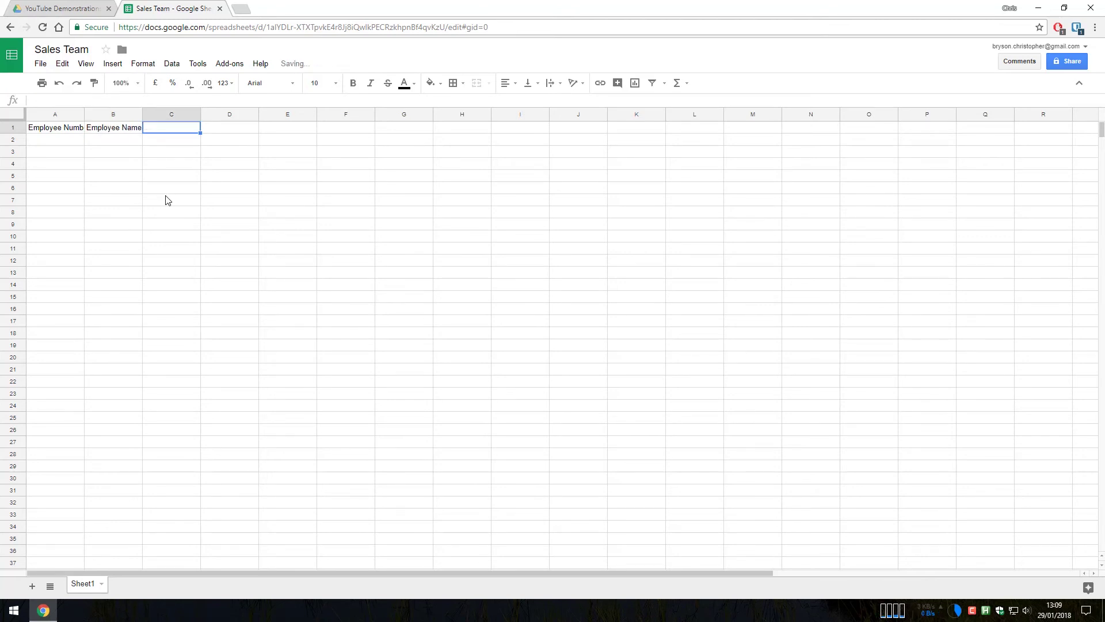
type("Job Title")
key("Tab")
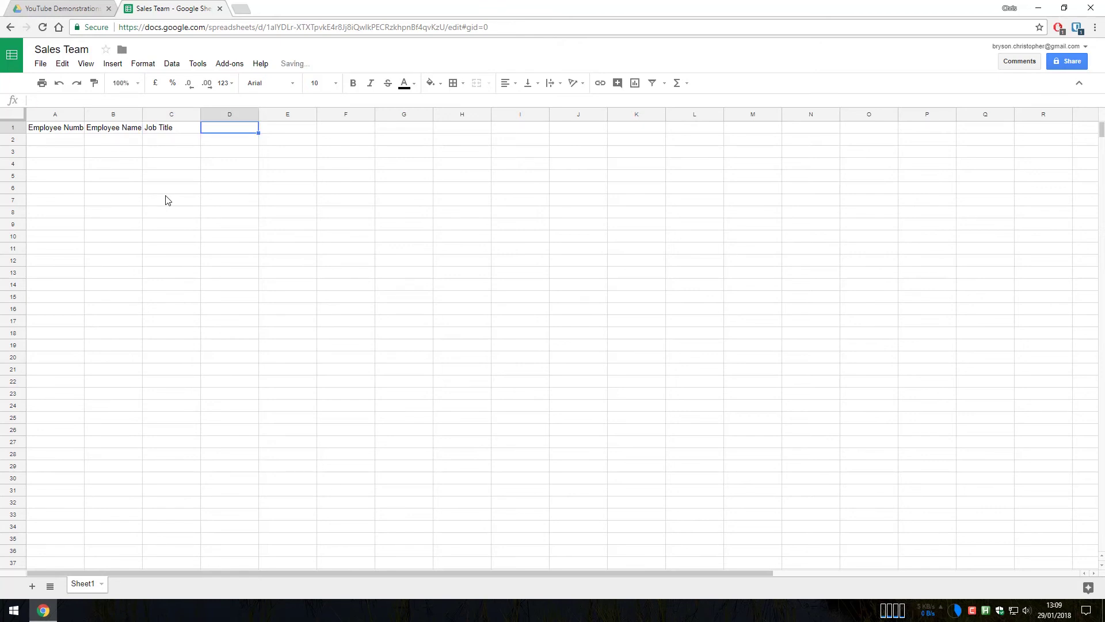
type("Salary")
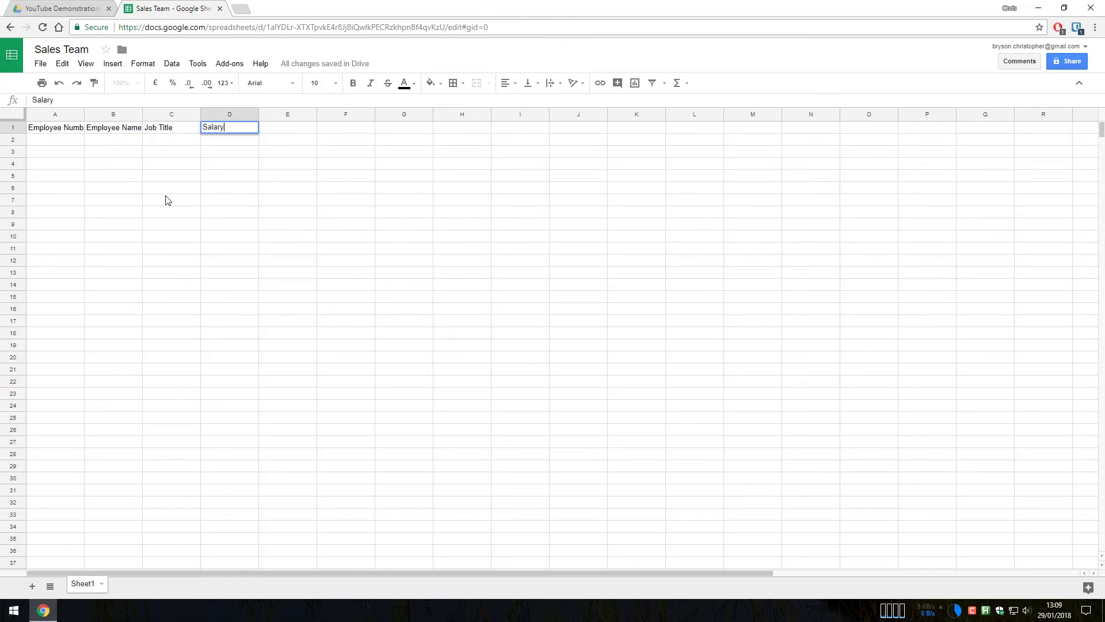
key("Return")
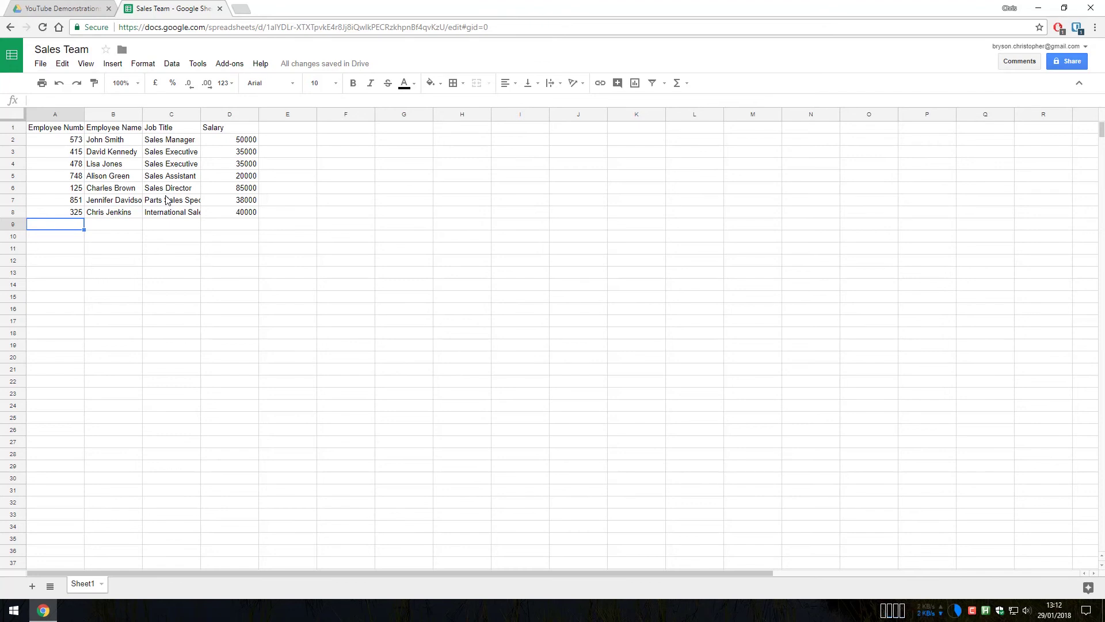
- Widen column B slightly, auto-fit column C to the job titles, and widen empty column F
left_click(134, 200)
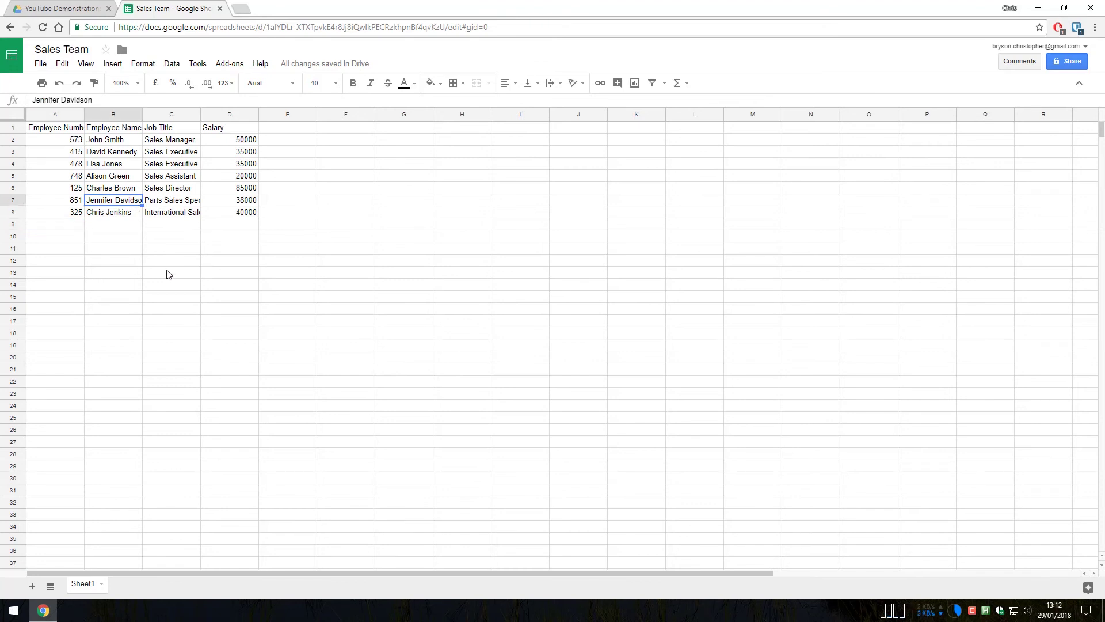
left_click(182, 214)
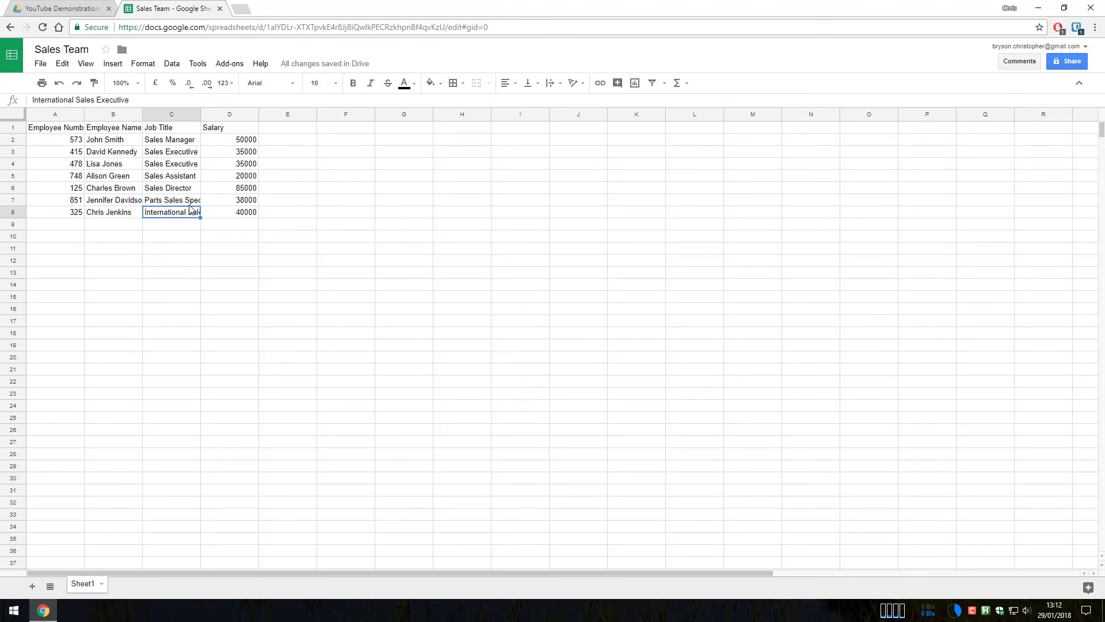
left_click(189, 204)
left_click(193, 215)
left_click(192, 237)
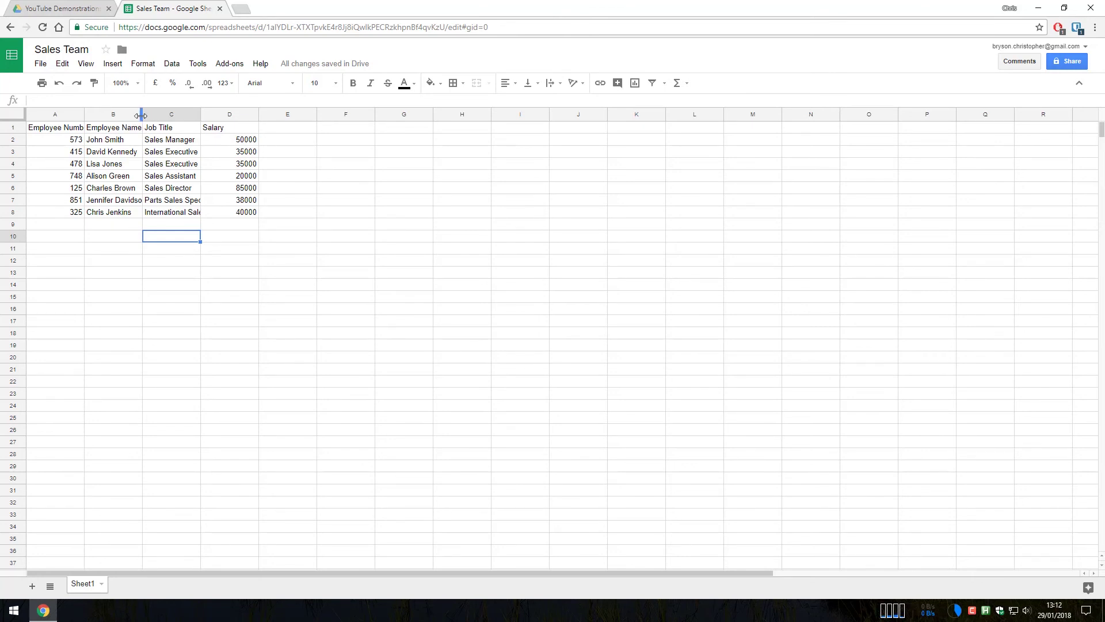
left_click_drag(142, 118, 148, 118)
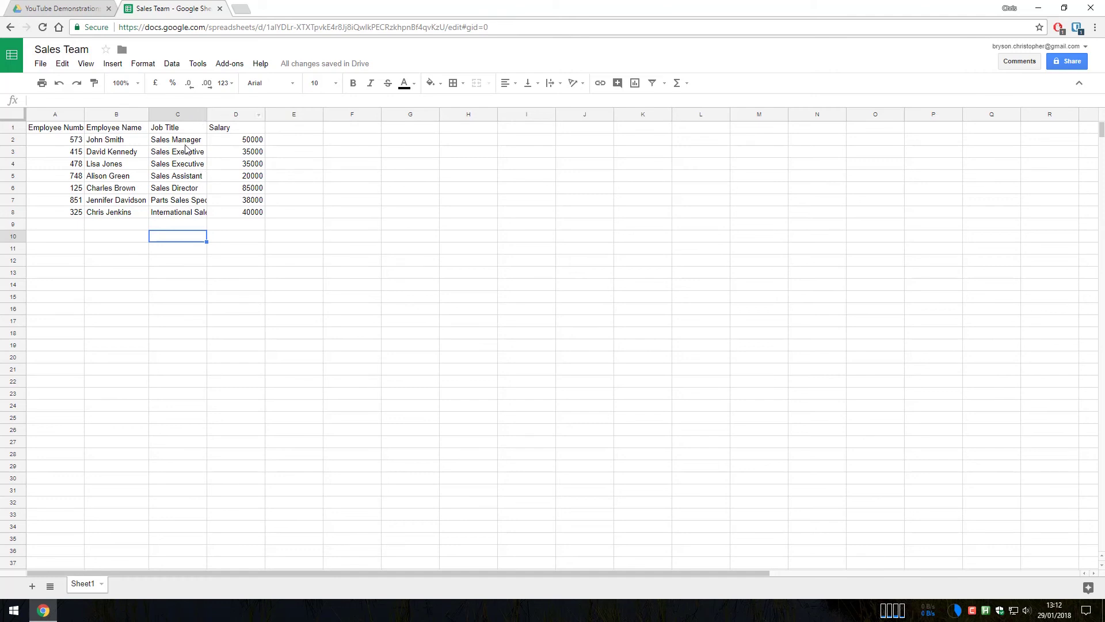
double_click(206, 118)
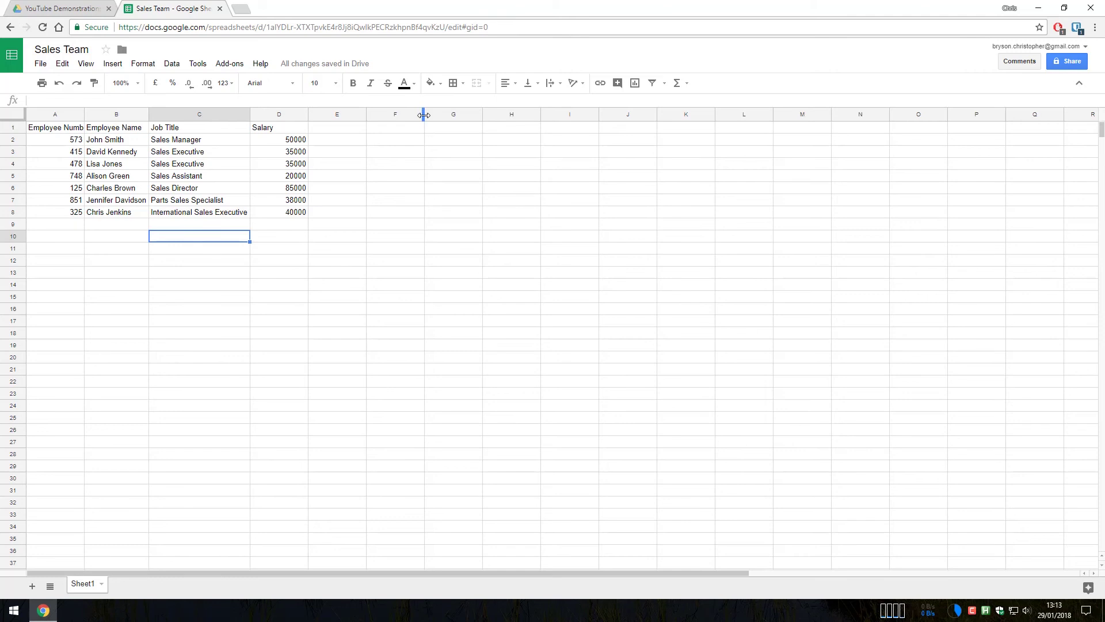
left_click_drag(423, 116, 580, 126)
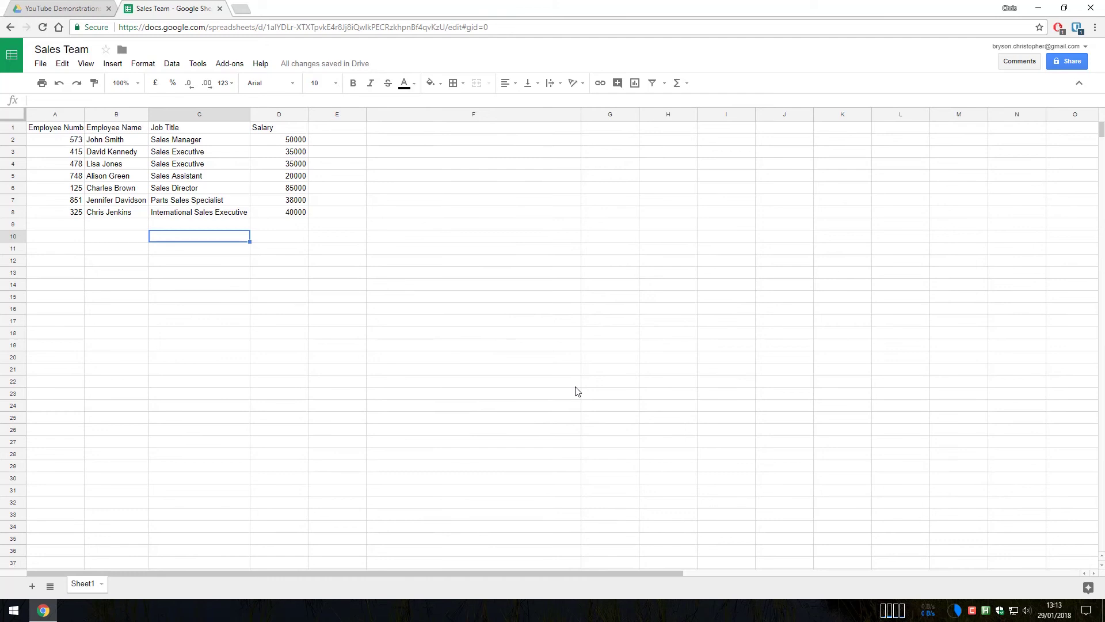
- Undo the column F widening, then undo a stray C6 entry to keep Sales Director
left_click(60, 84)
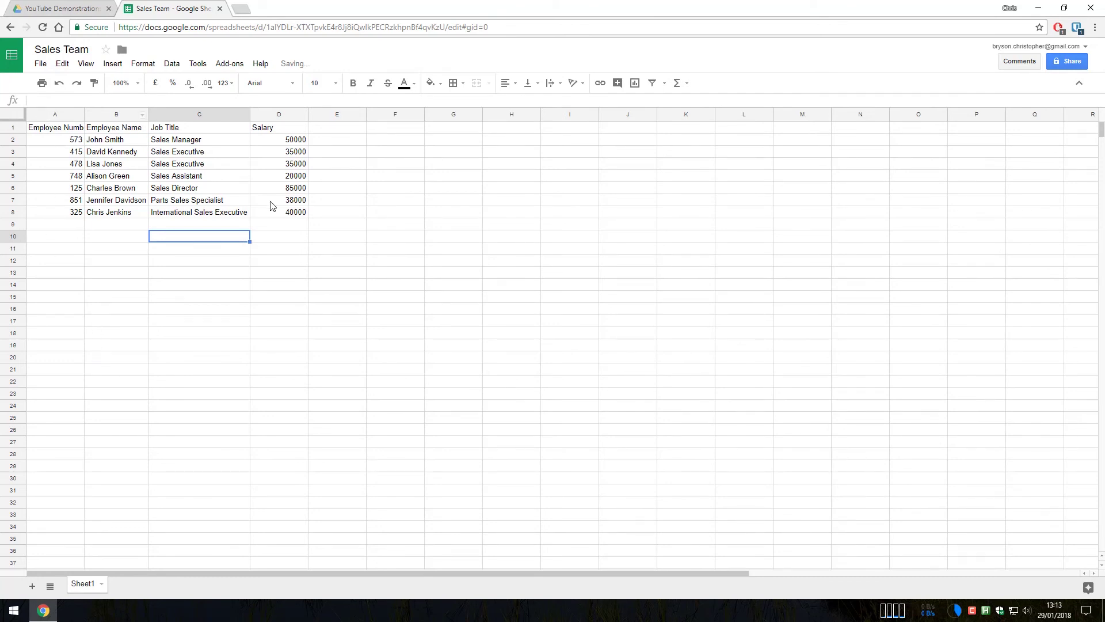
left_click(196, 190)
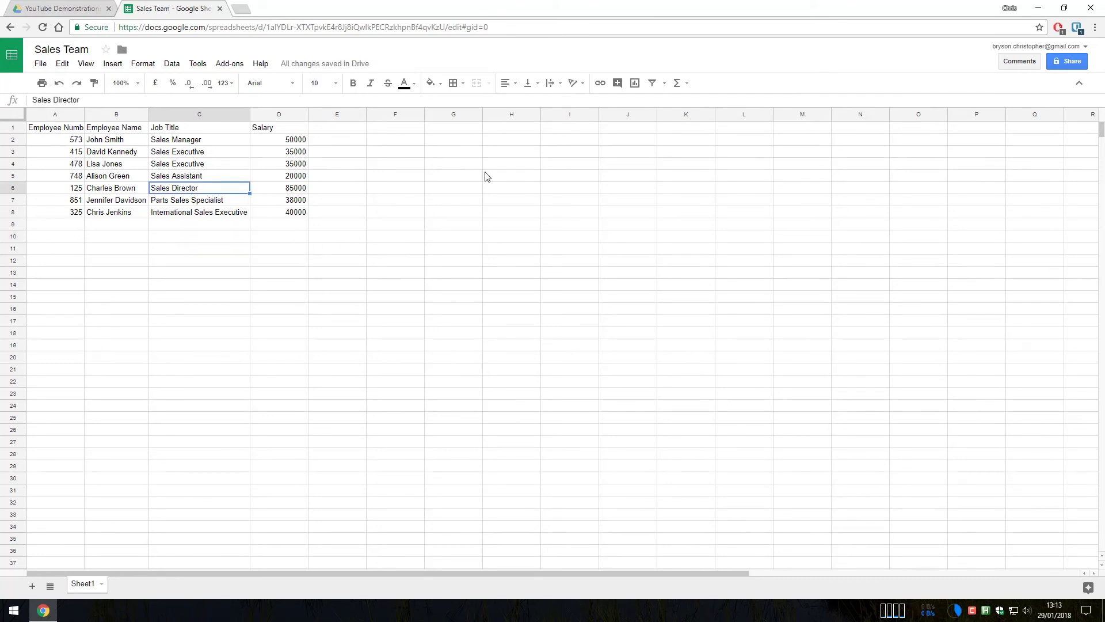
type("bfdgbdf")
key("Return")
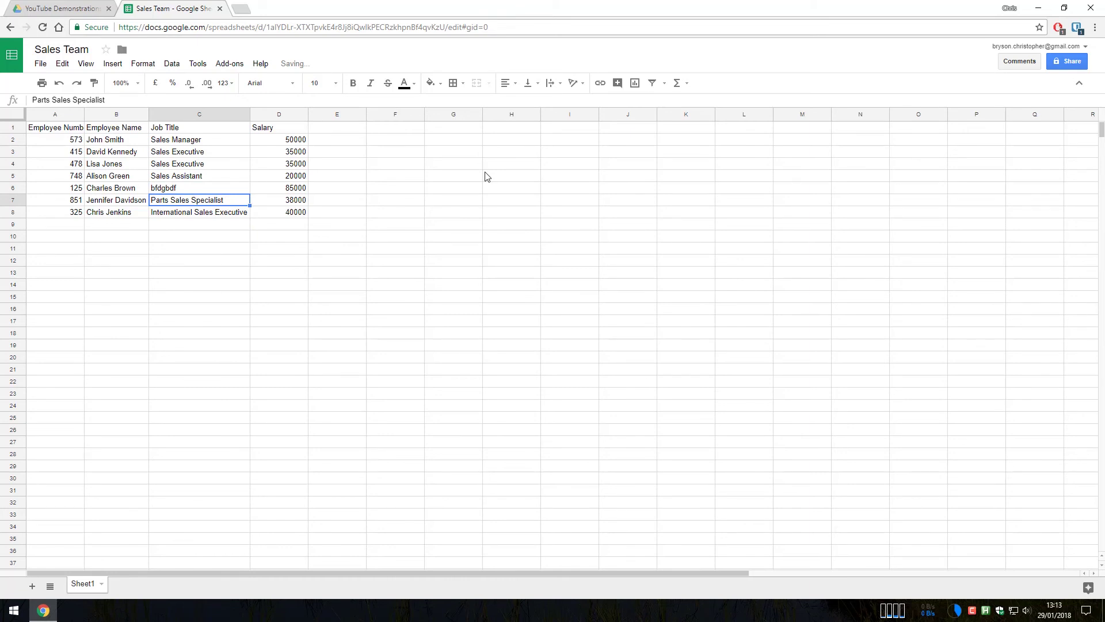
left_click(58, 85)
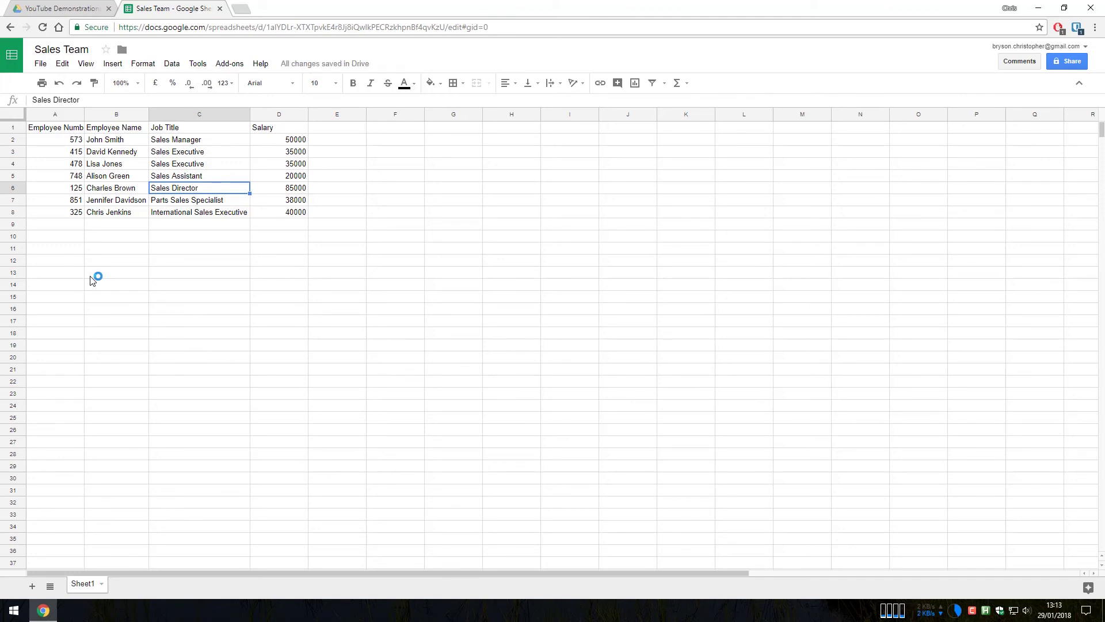
left_click(78, 88)
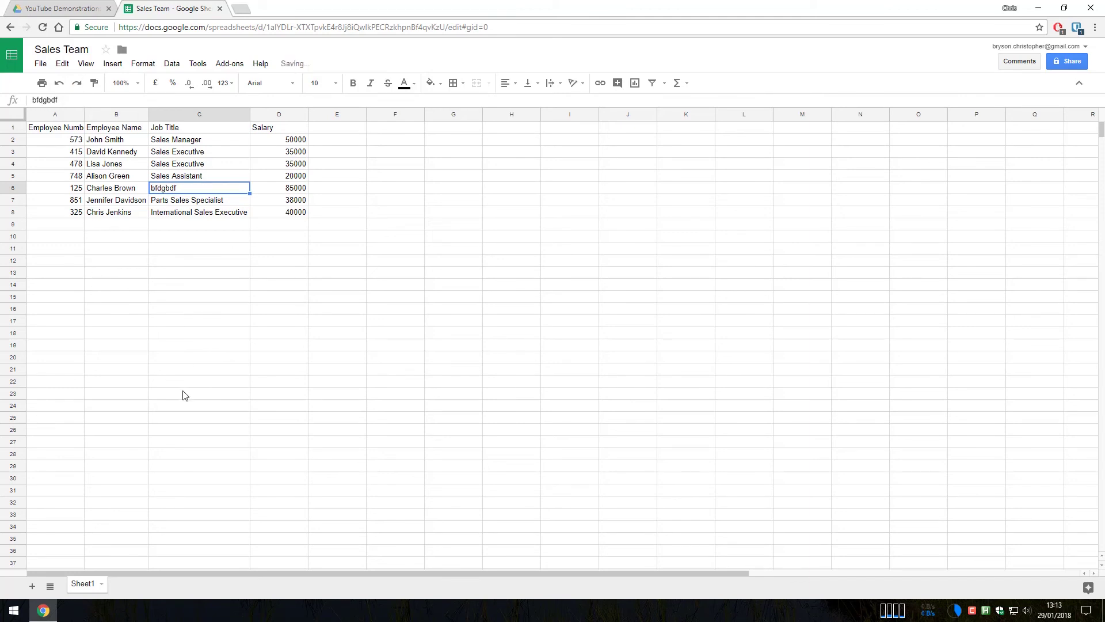
left_click(60, 83)
left_click(68, 238)
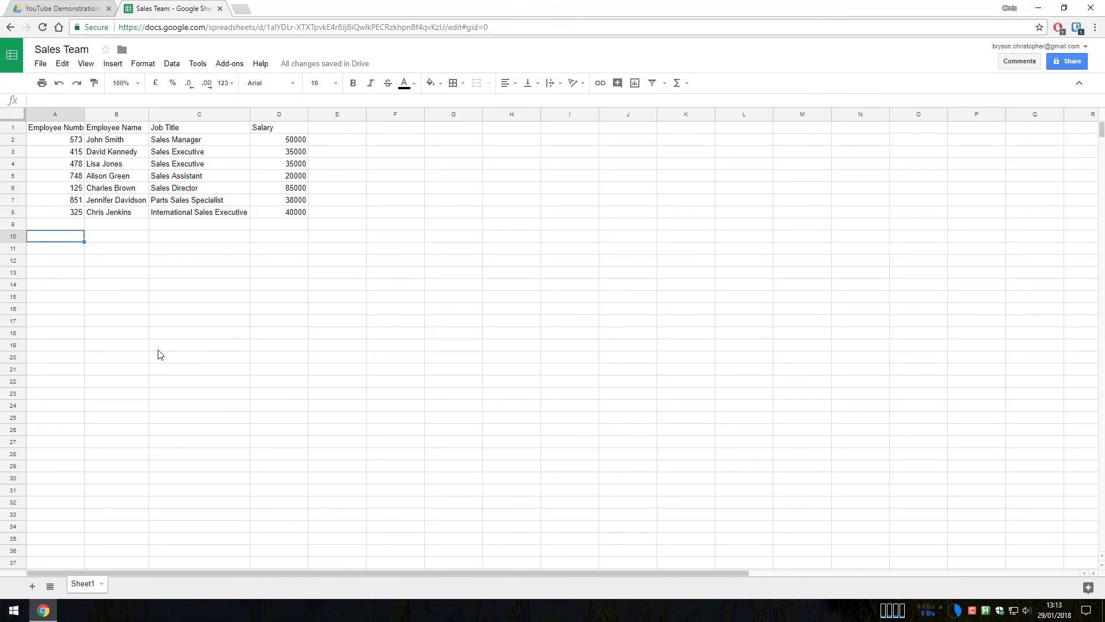
- Auto-fit column A, then make header row A1:D1 bold and centred
double_click(84, 117)
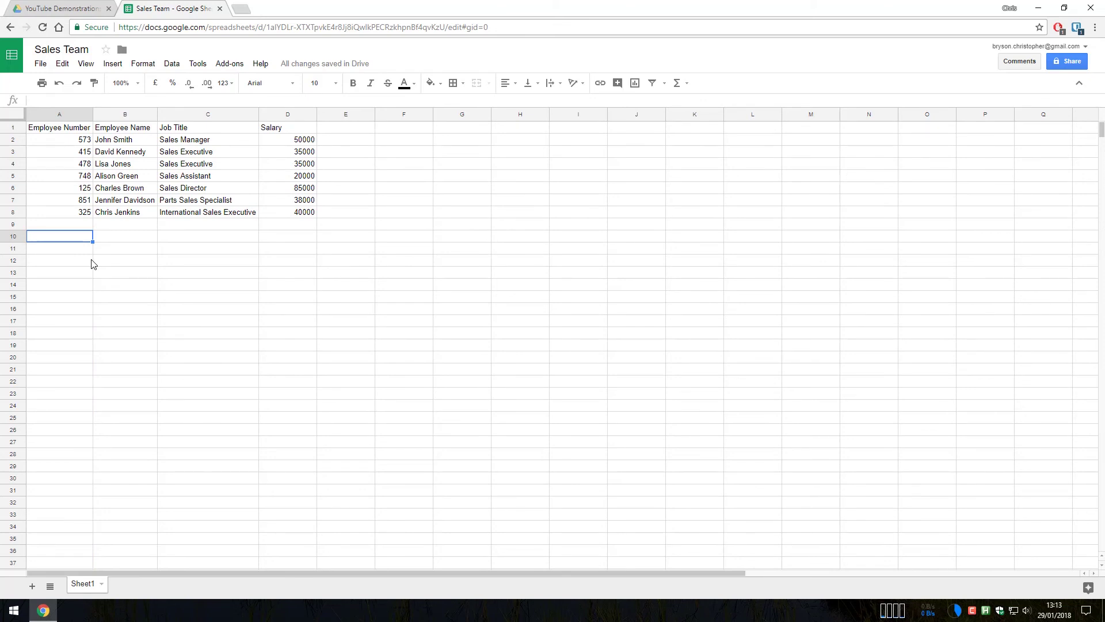
left_click(88, 130)
left_click_drag(89, 131, 282, 131)
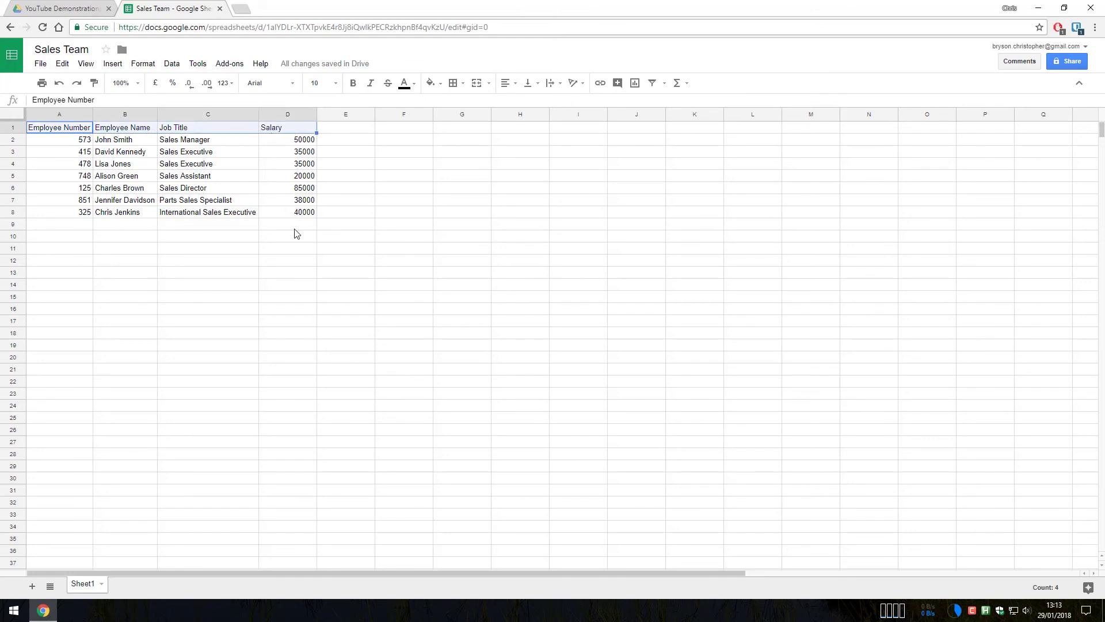
left_click(352, 83)
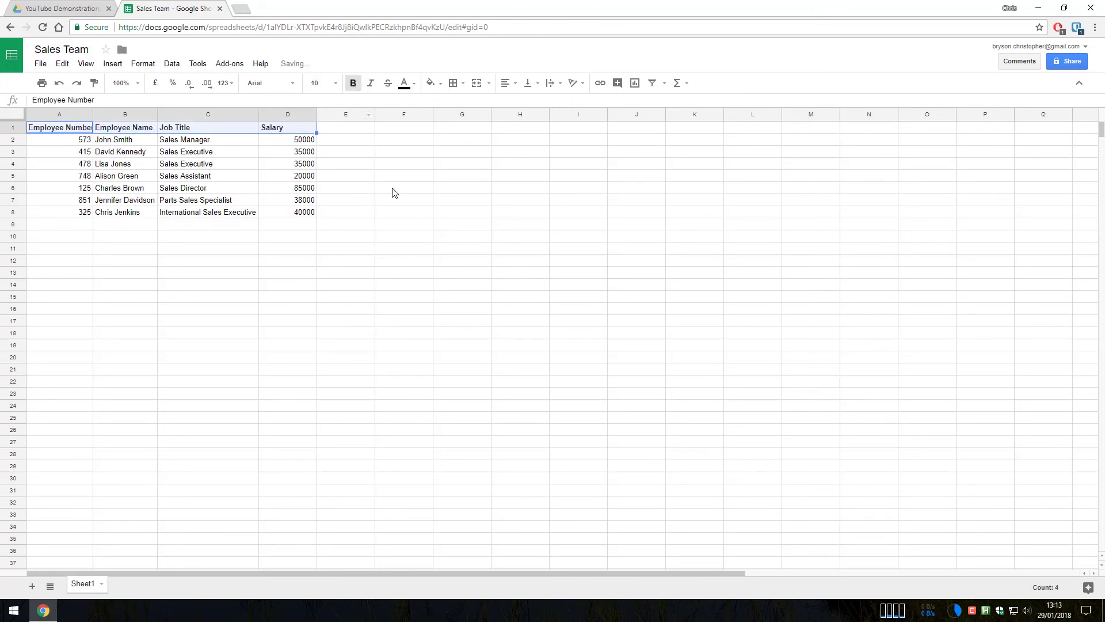
left_click(505, 83)
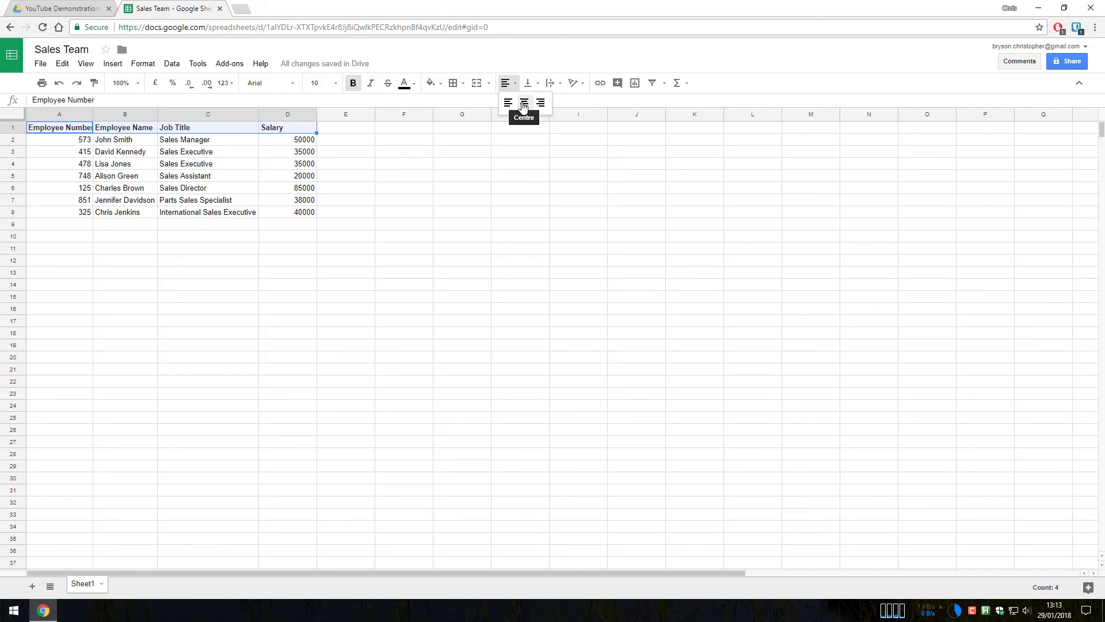
left_click(524, 102)
left_click(209, 239)
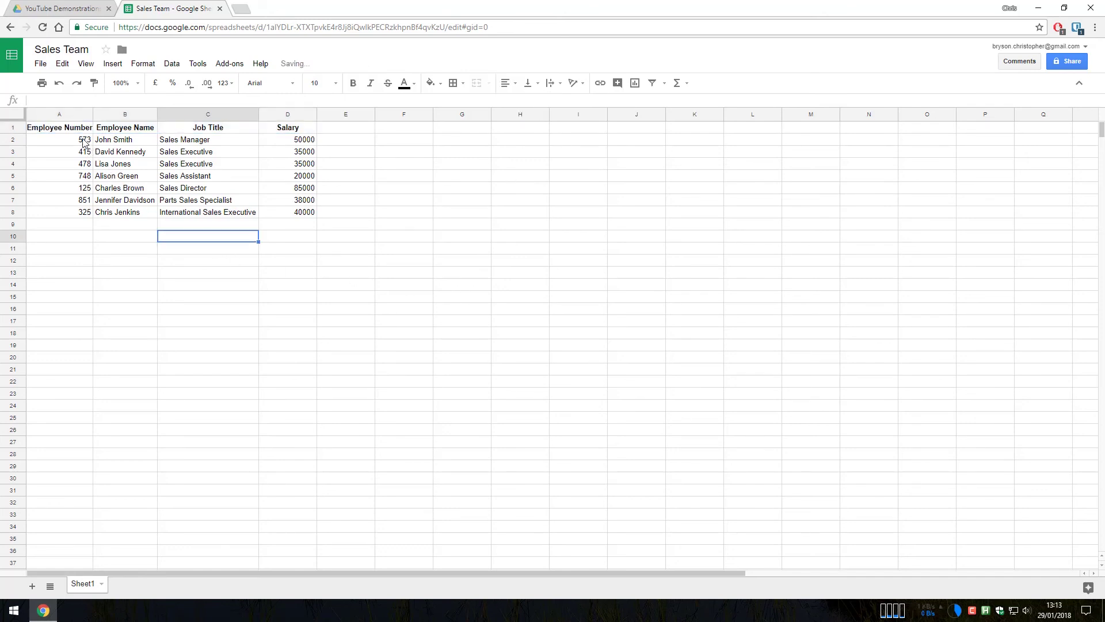
- Left-align all the employee data cells below the headings
left_click_drag(87, 140, 297, 530)
left_click(505, 83)
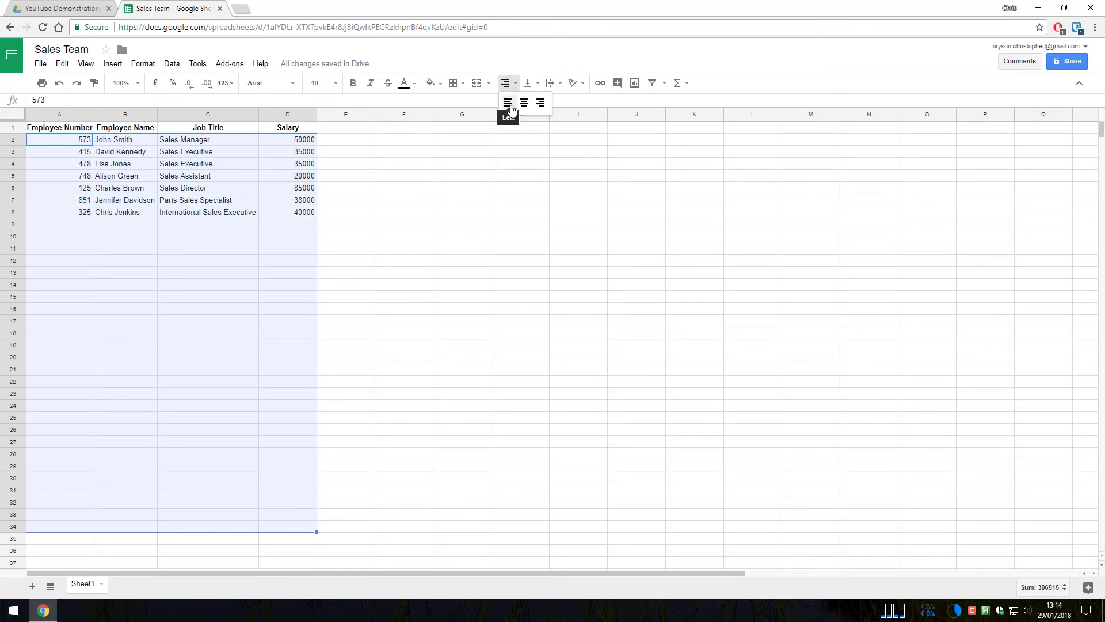
left_click(506, 102)
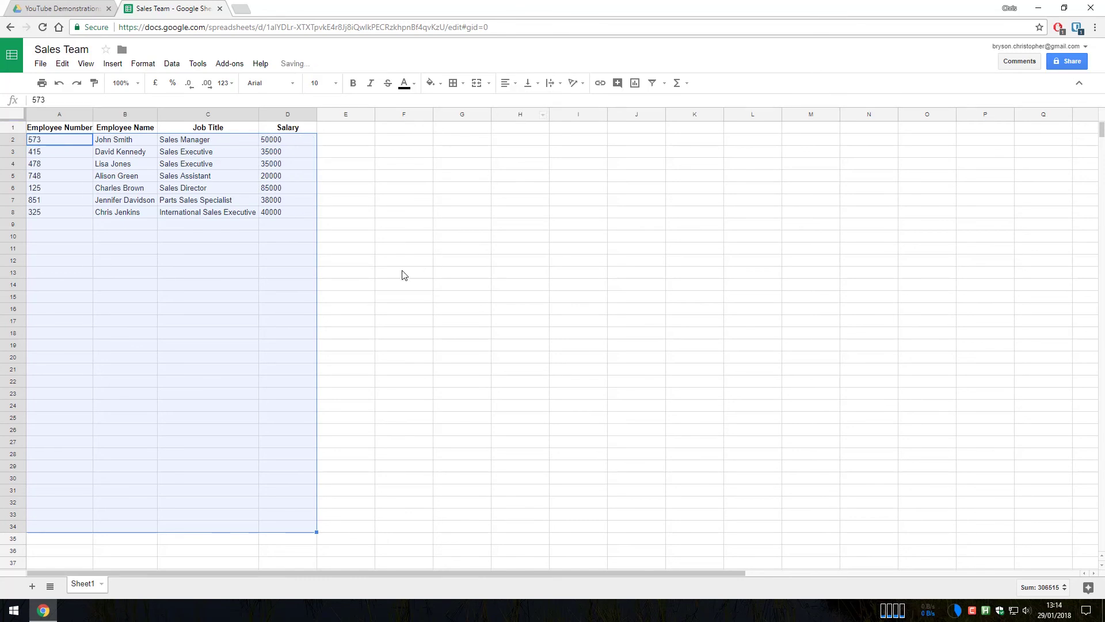
left_click(86, 251)
- Widen column A slightly so Employee Number fits, then select the header row
left_click(98, 115)
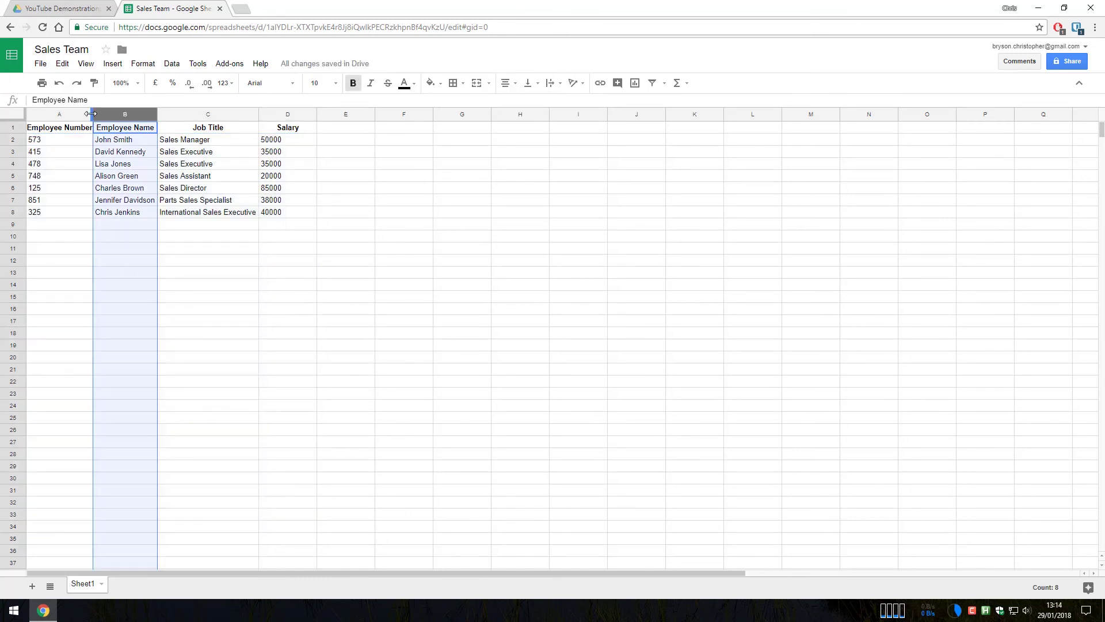
left_click_drag(92, 115, 299, 128)
left_click(114, 253)
left_click(86, 132)
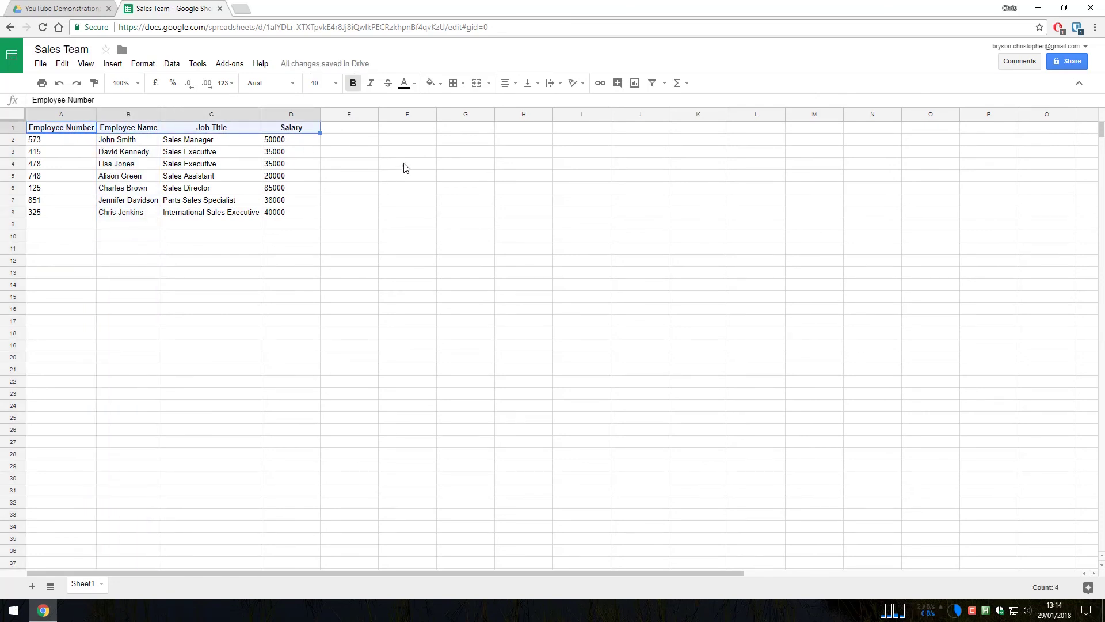
- Give header row A1:D1 a blue fill and select the table area down to row 30
left_click(435, 84)
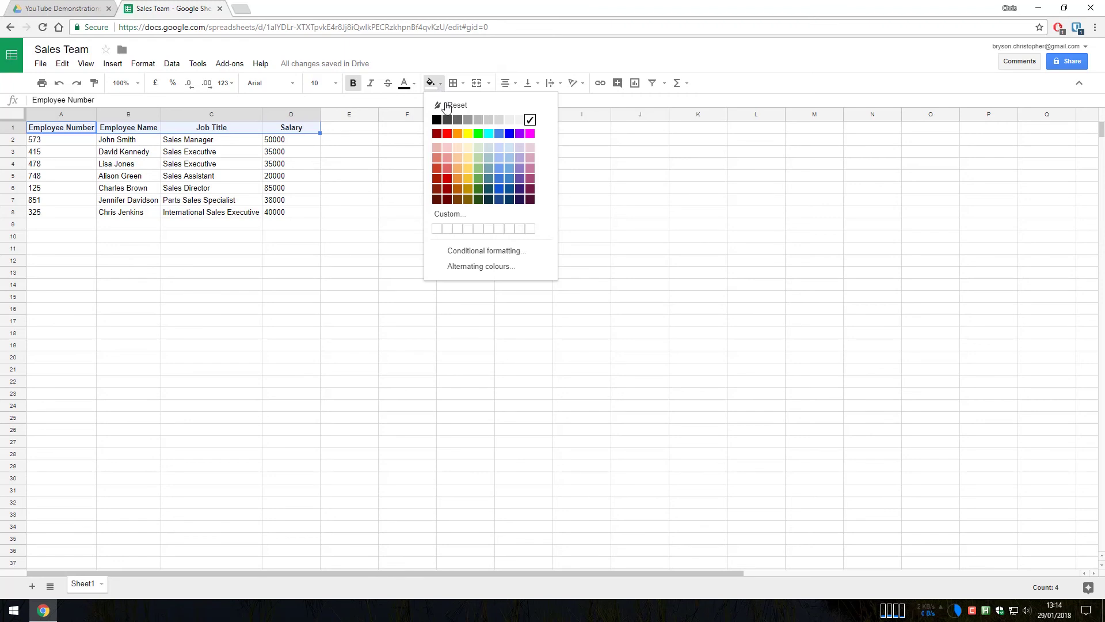
left_click(509, 168)
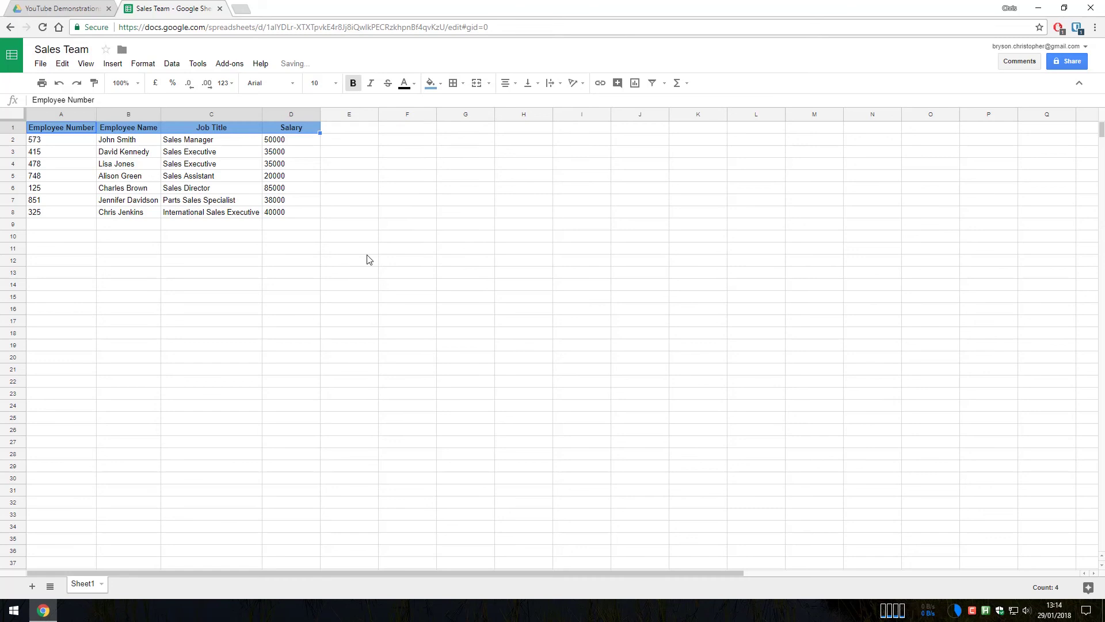
left_click(241, 256)
left_click_drag(292, 127, 291, 188)
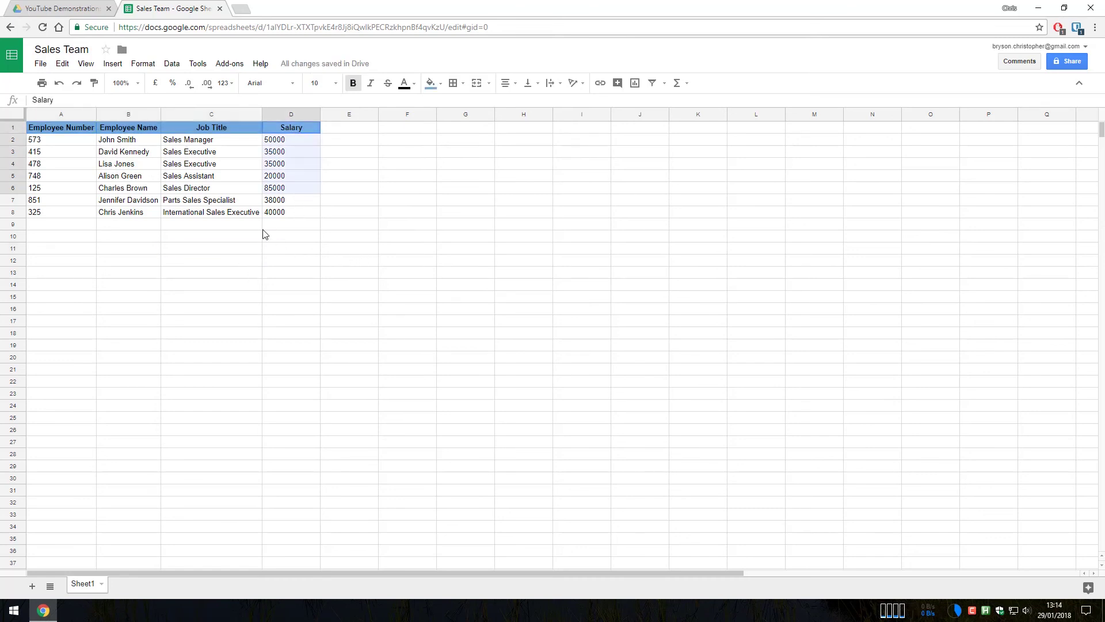
left_click_drag(265, 234, 54, 478)
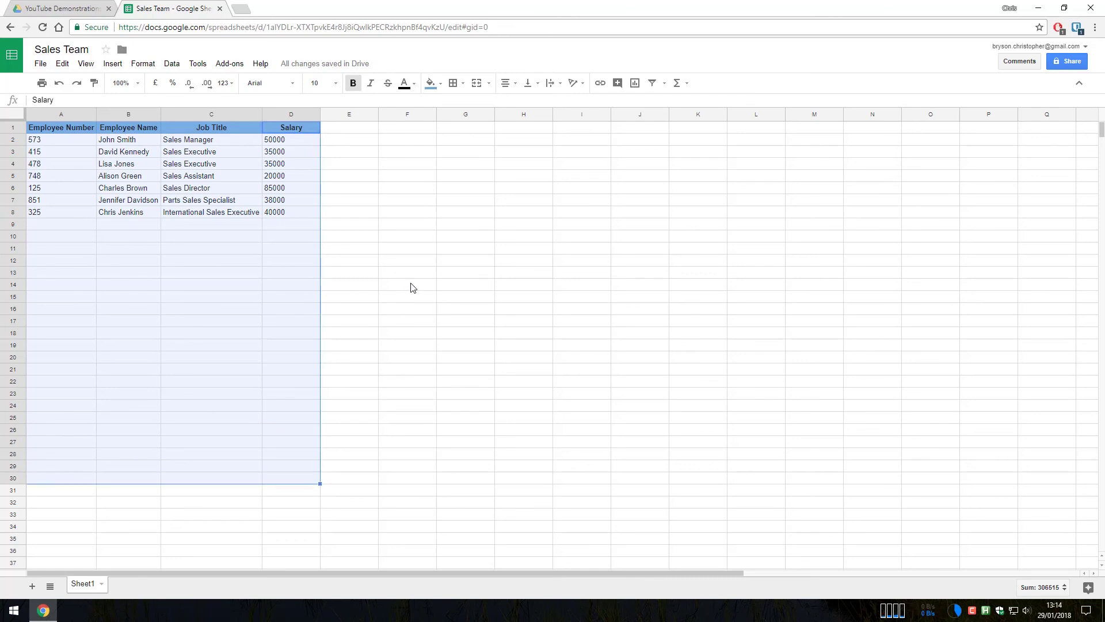
- Apply All borders to every cell in A1:D30
left_click(454, 83)
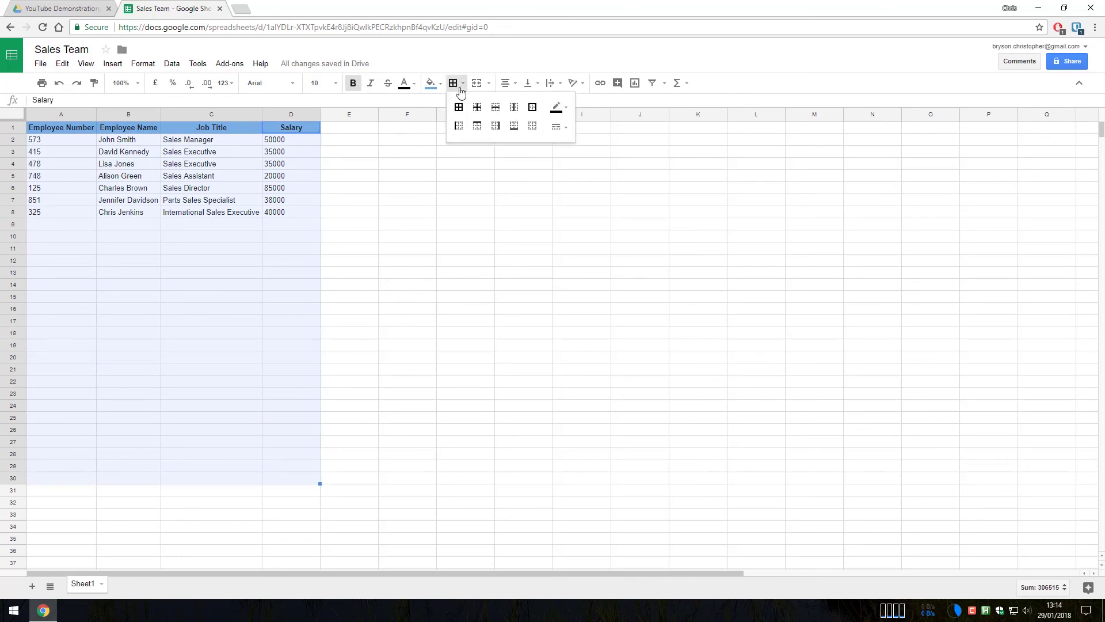
left_click(459, 108)
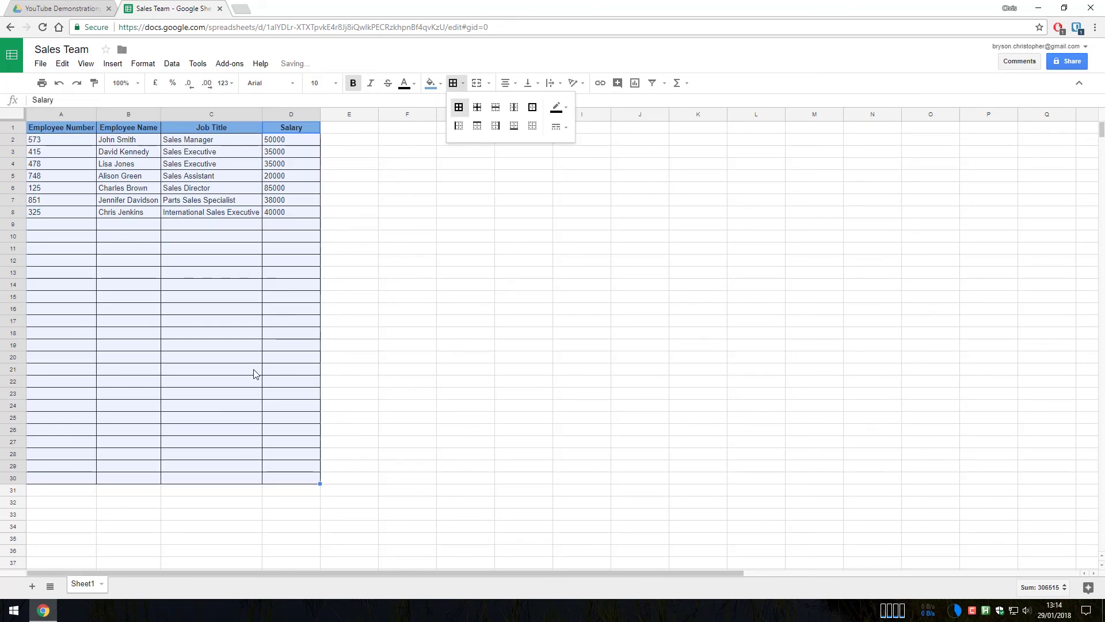
left_click(77, 251)
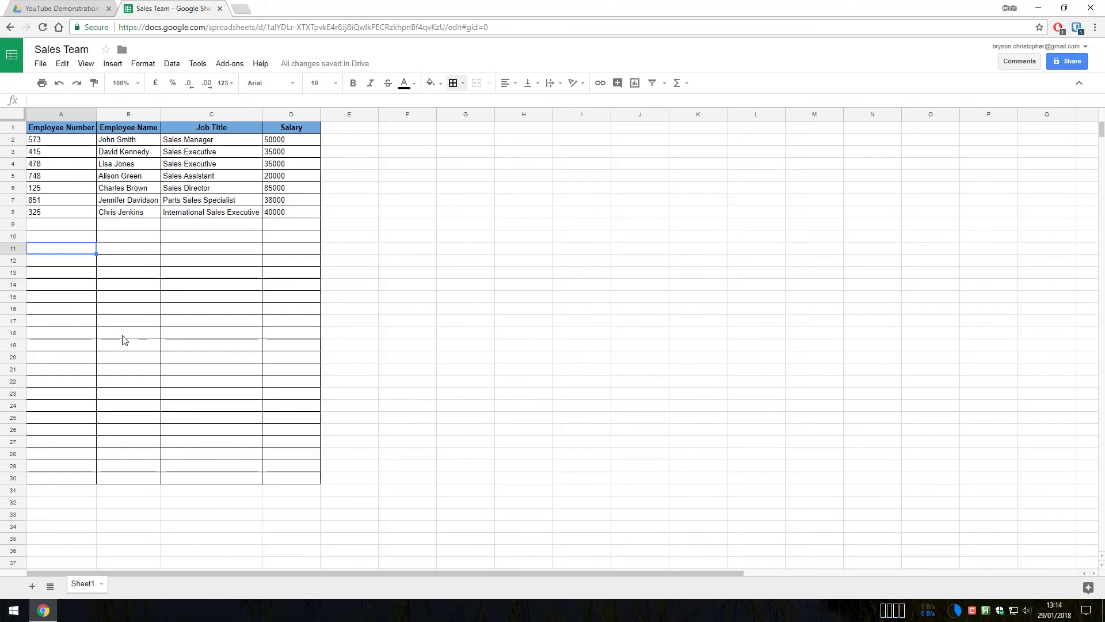
left_click(244, 131)
left_click(437, 84)
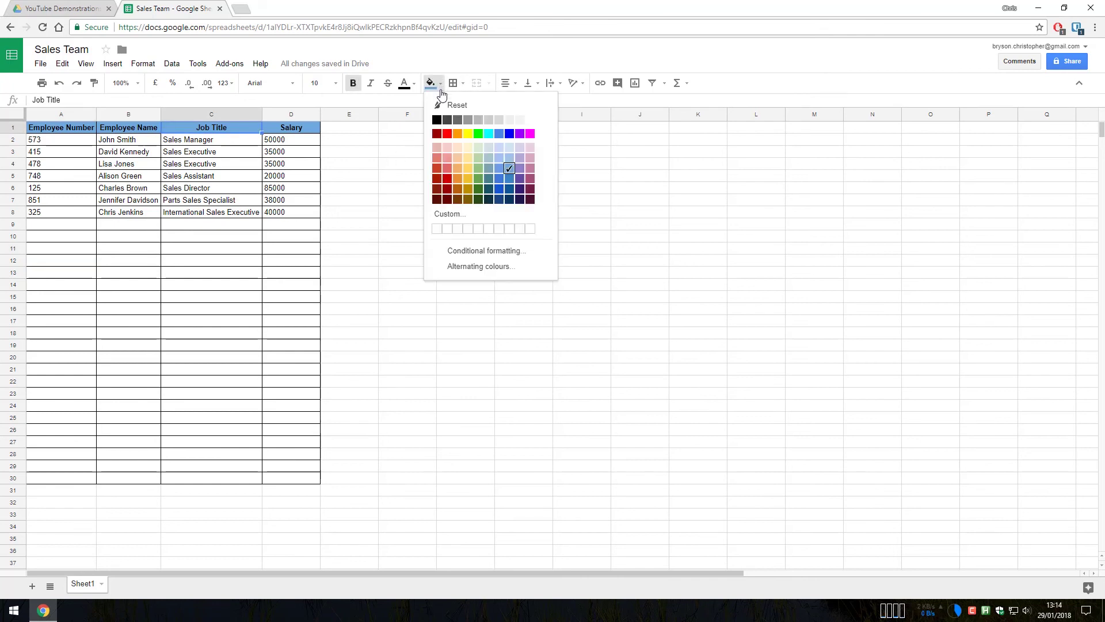
left_click(459, 137)
left_click(312, 257)
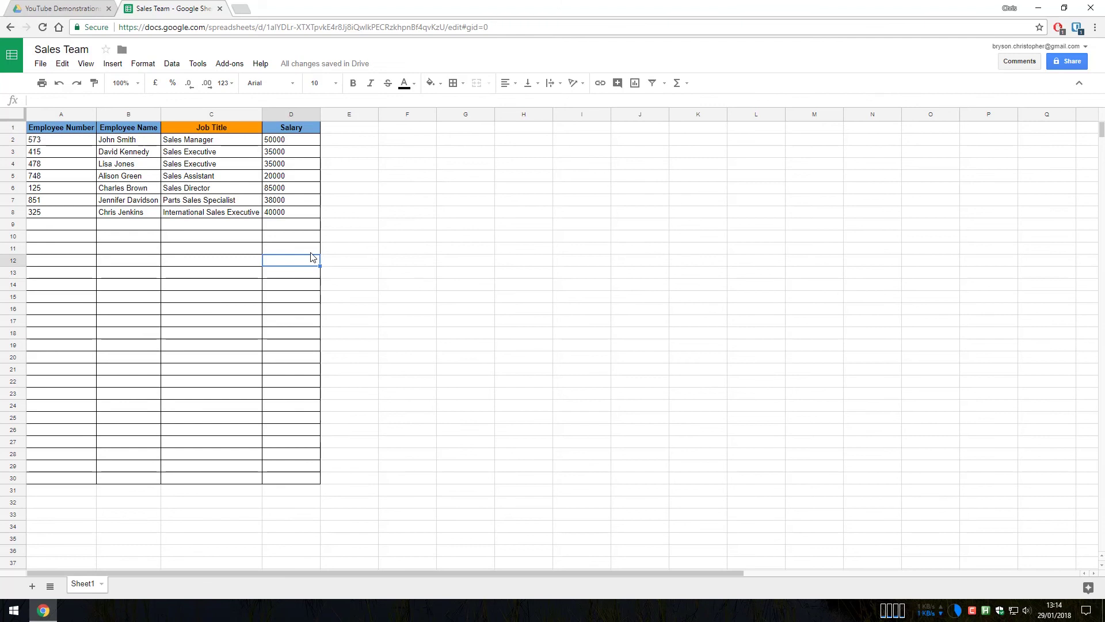
left_click(58, 82)
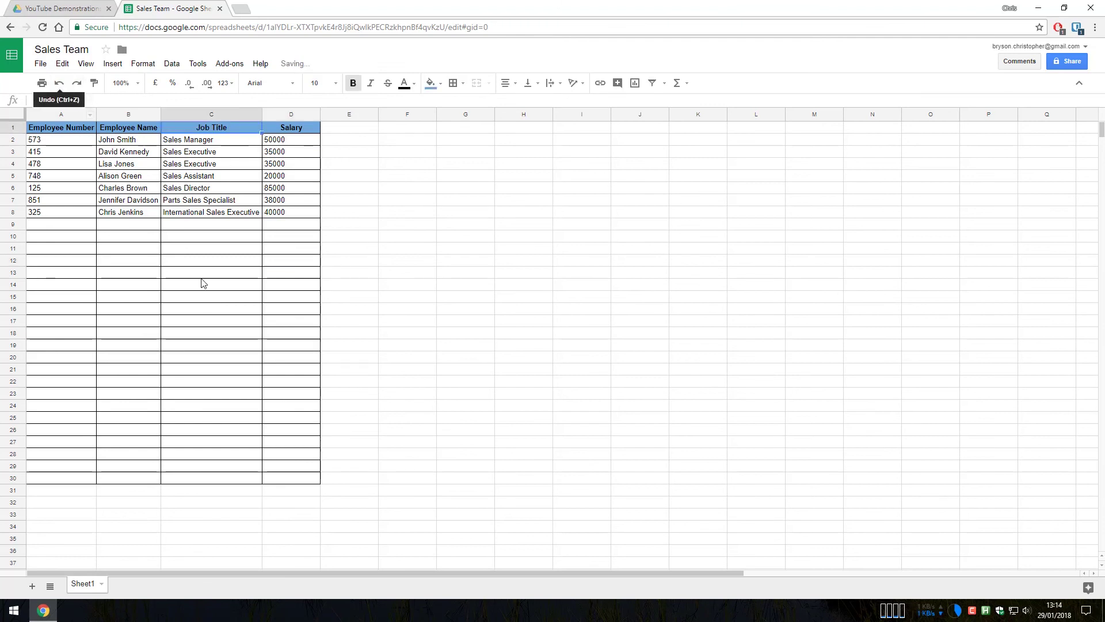
left_click(71, 236)
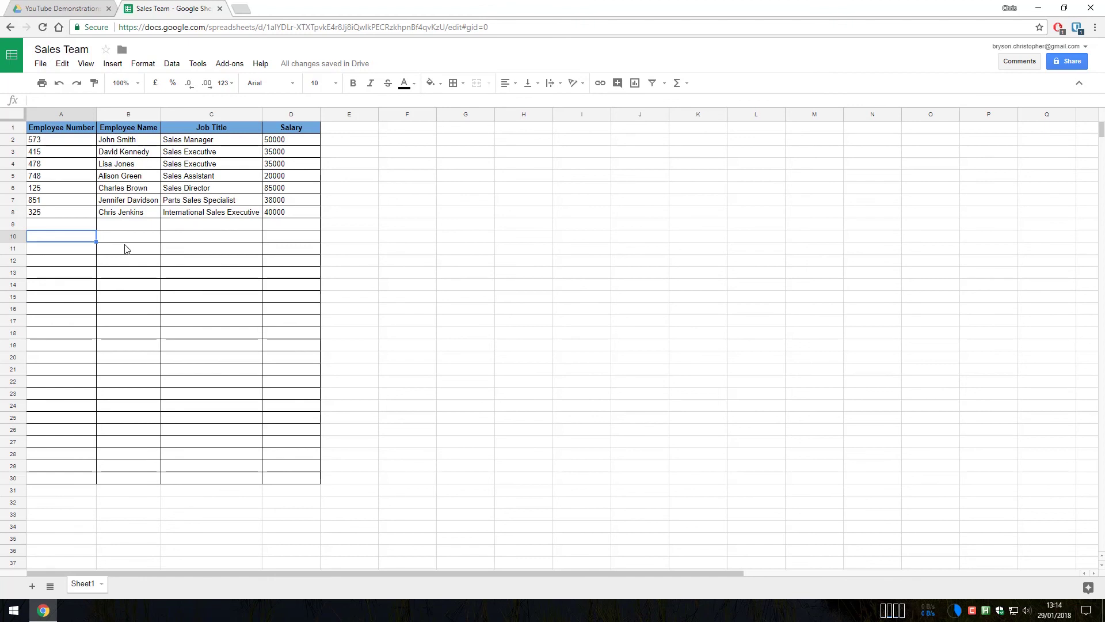
- Show the Keyboard shortcuts list from the Help menu, then close it
left_click(261, 63)
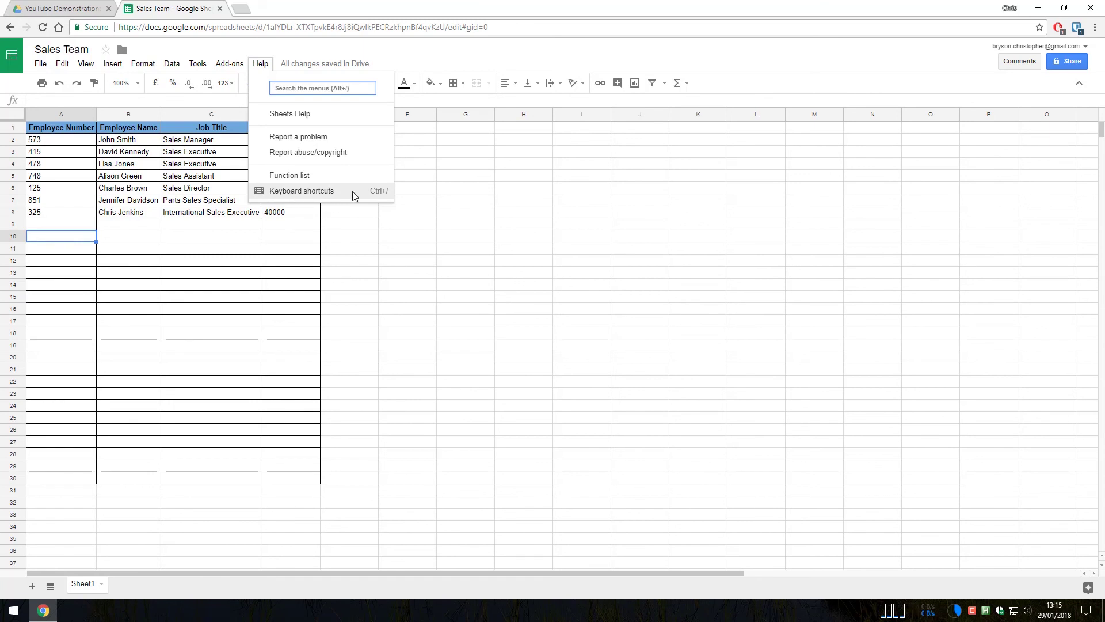
left_click(352, 192)
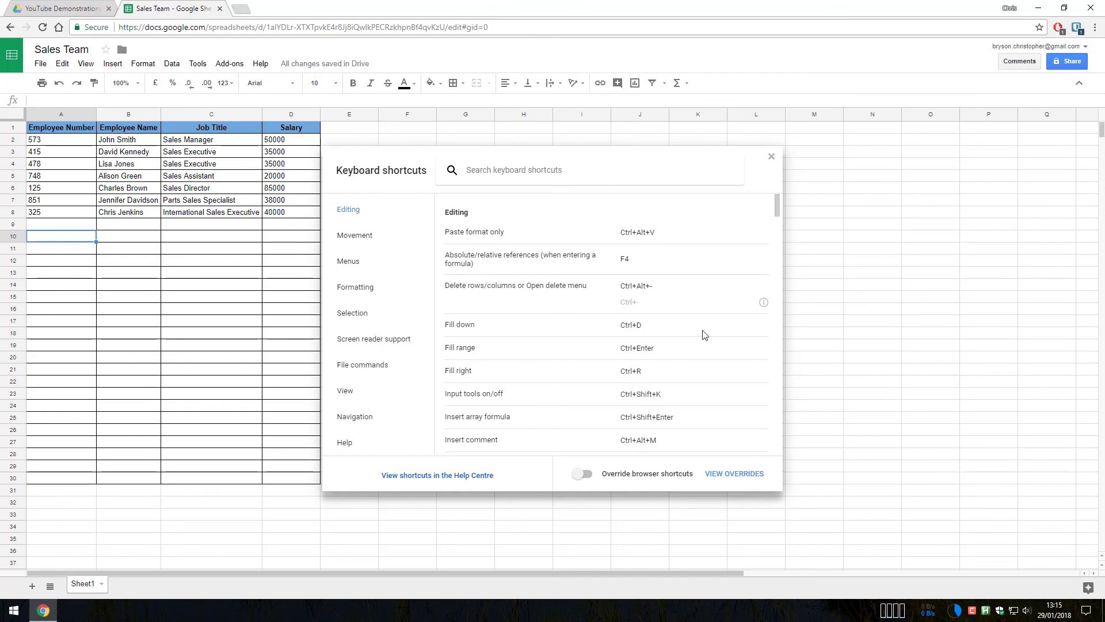
left_click(771, 157)
- Open the function list from Help and filter it by 'average', scrolling the results
left_click(266, 67)
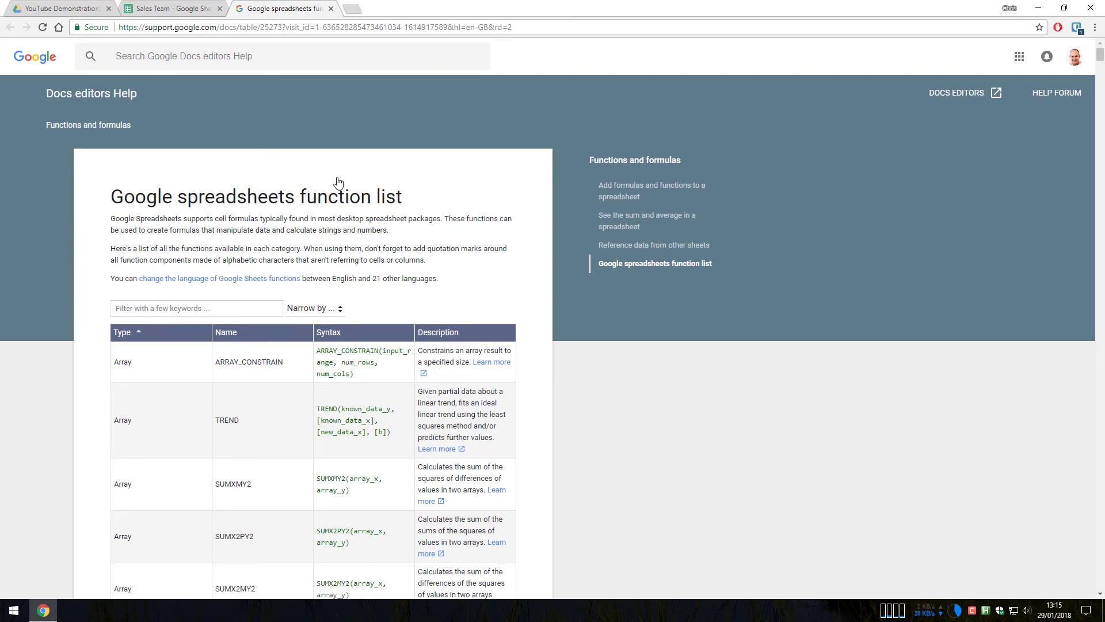
left_click(244, 309)
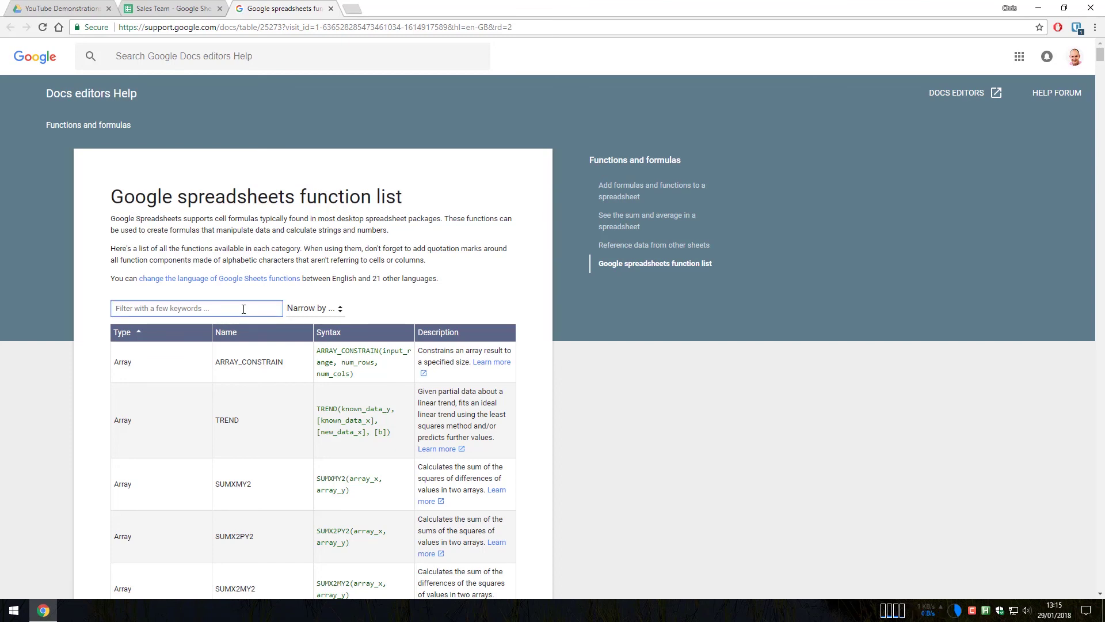
type("average")
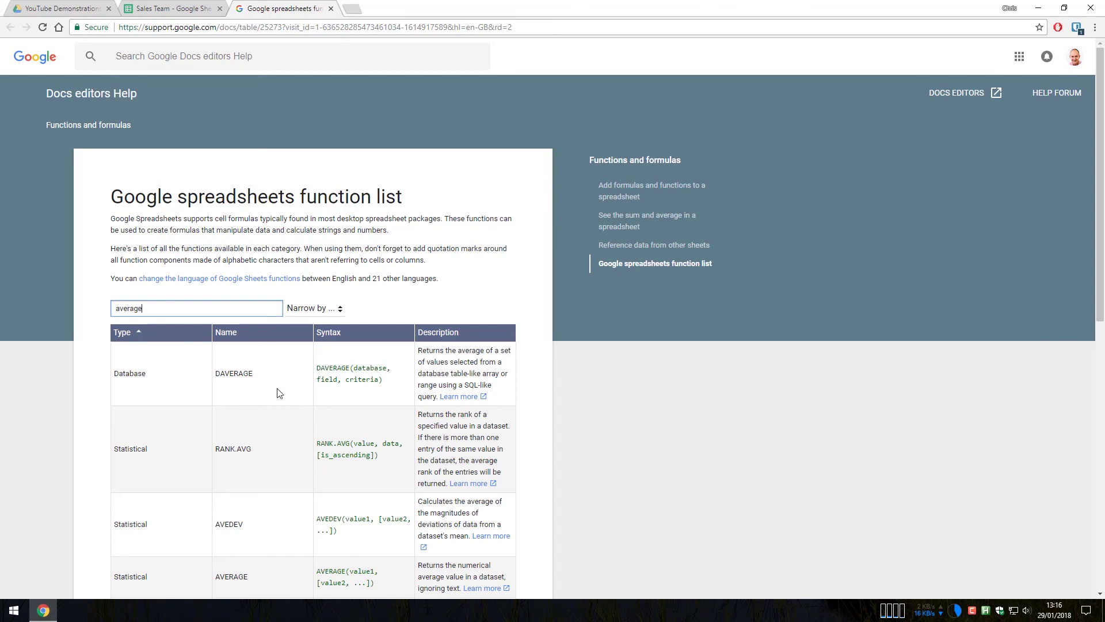
scroll(420, 354, "down", 2)
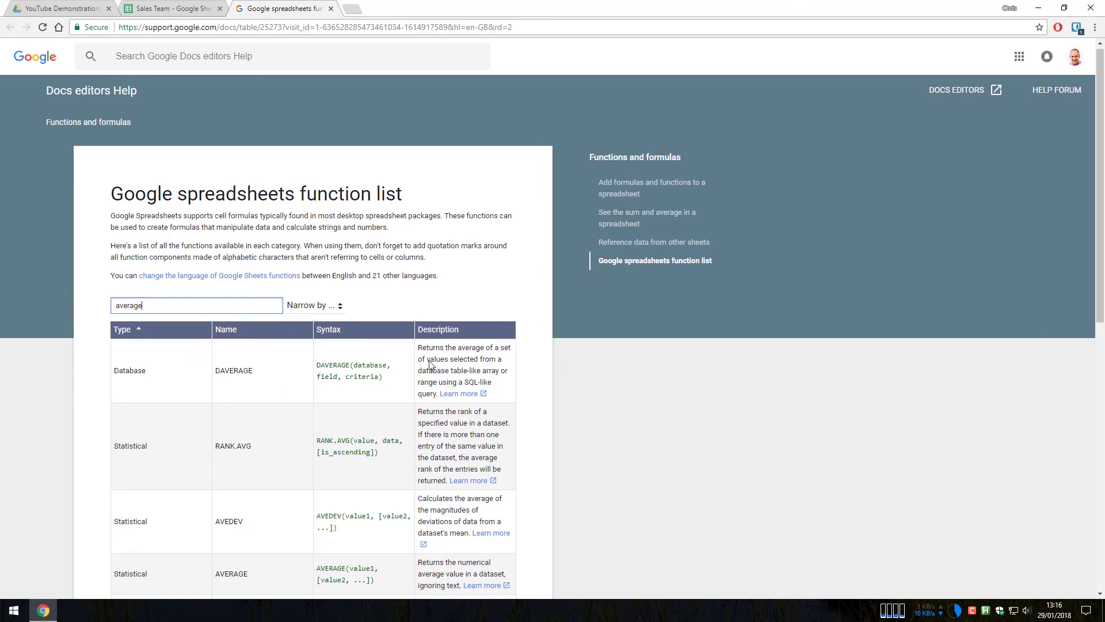
scroll(429, 368, "down", 2)
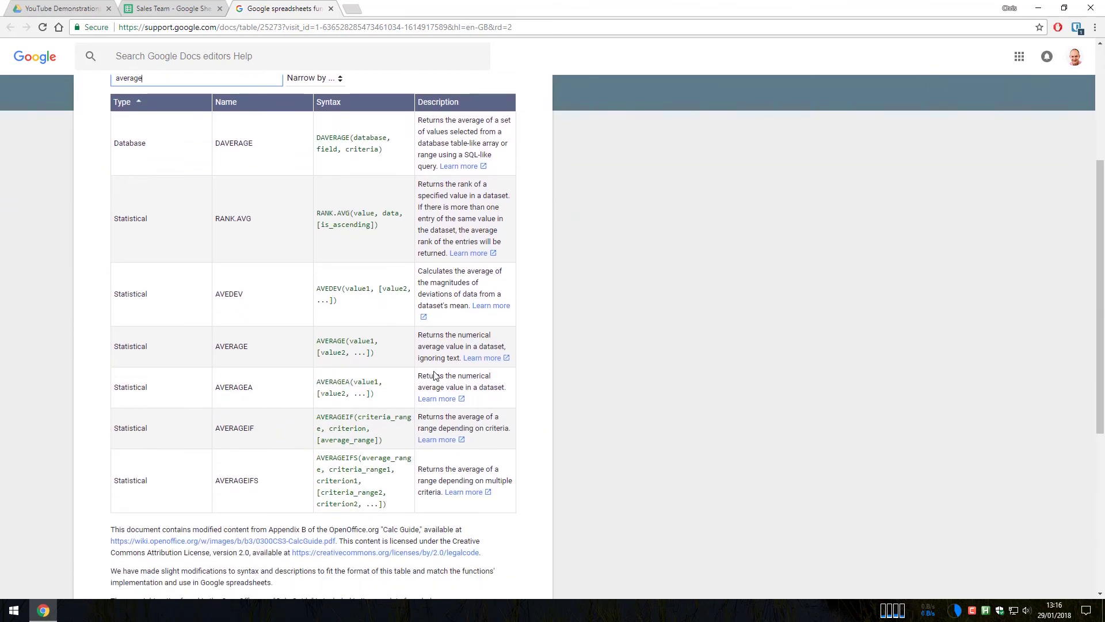
- Highlight the AVERAGE function name in the filtered results
left_click(290, 358)
double_click(222, 345)
left_click(306, 347)
- Close the Google spreadsheets function list tab to return to the Sales Team sheet
middle_click(300, 10)
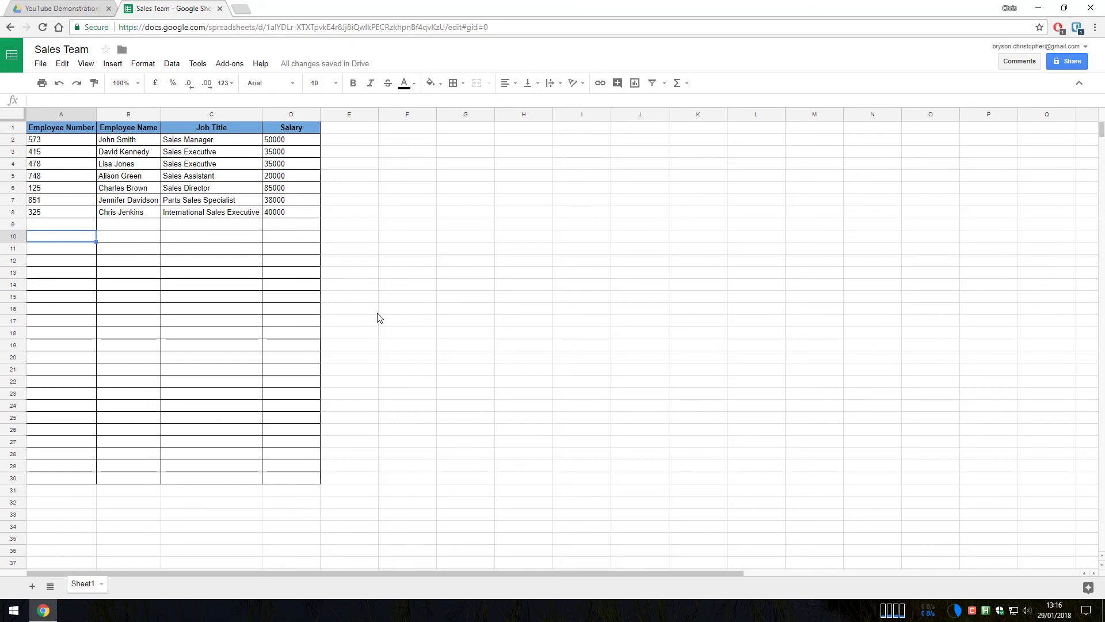